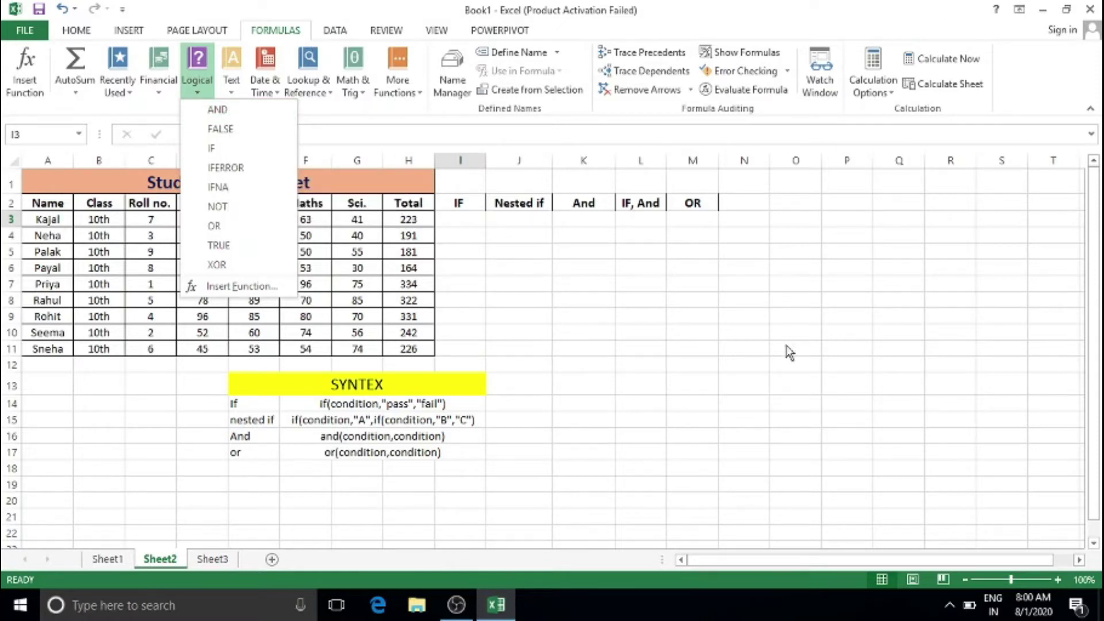
left_click(638, 376)
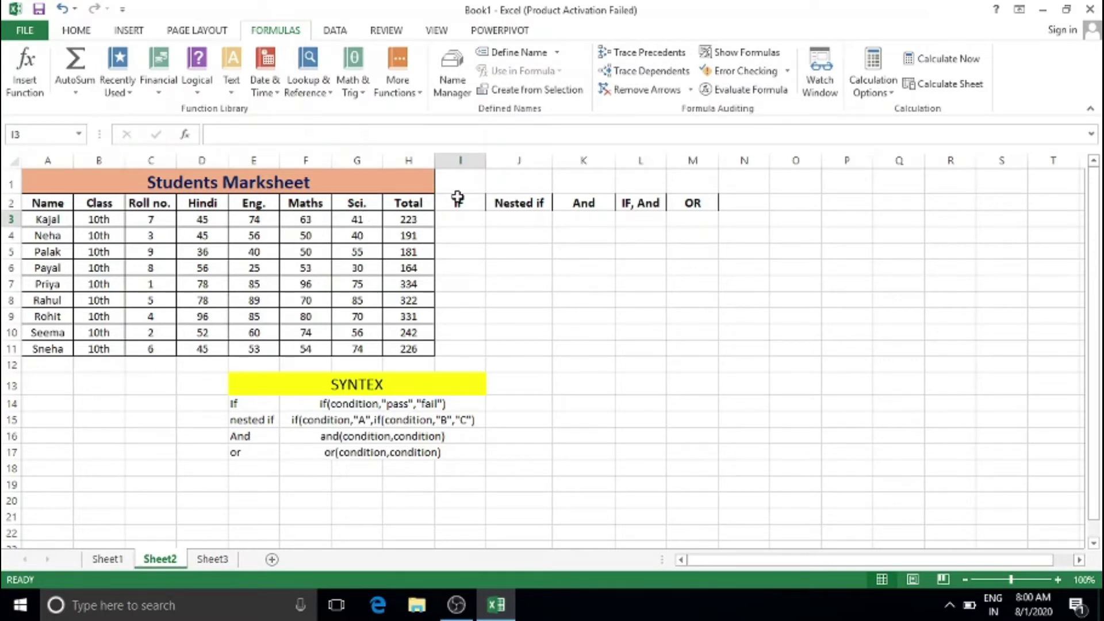
left_click_drag(461, 202, 671, 186)
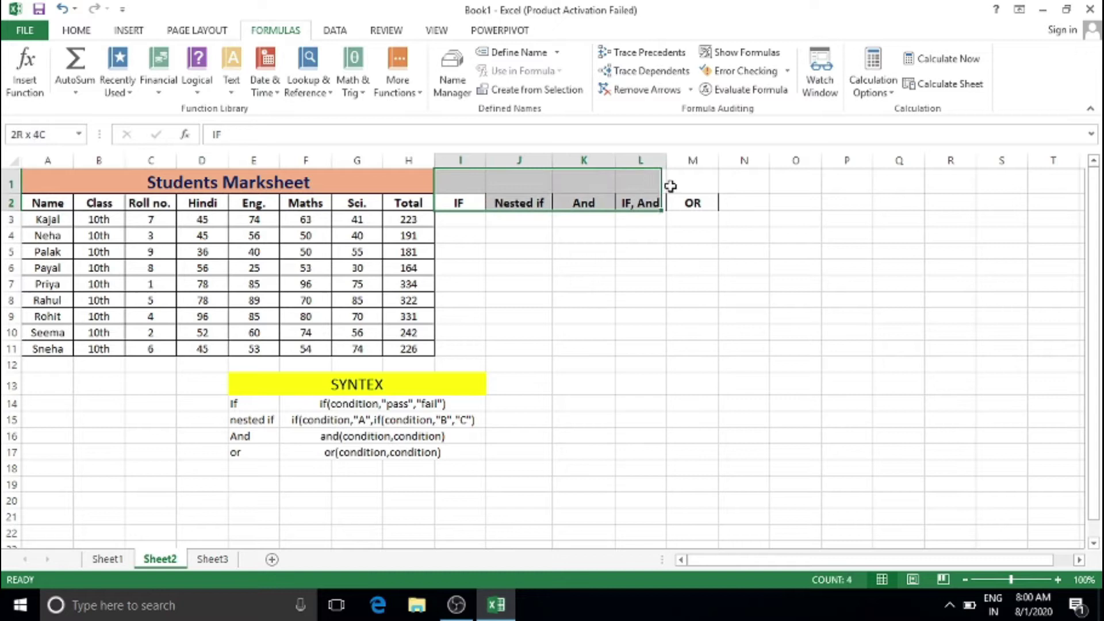
left_click(735, 265)
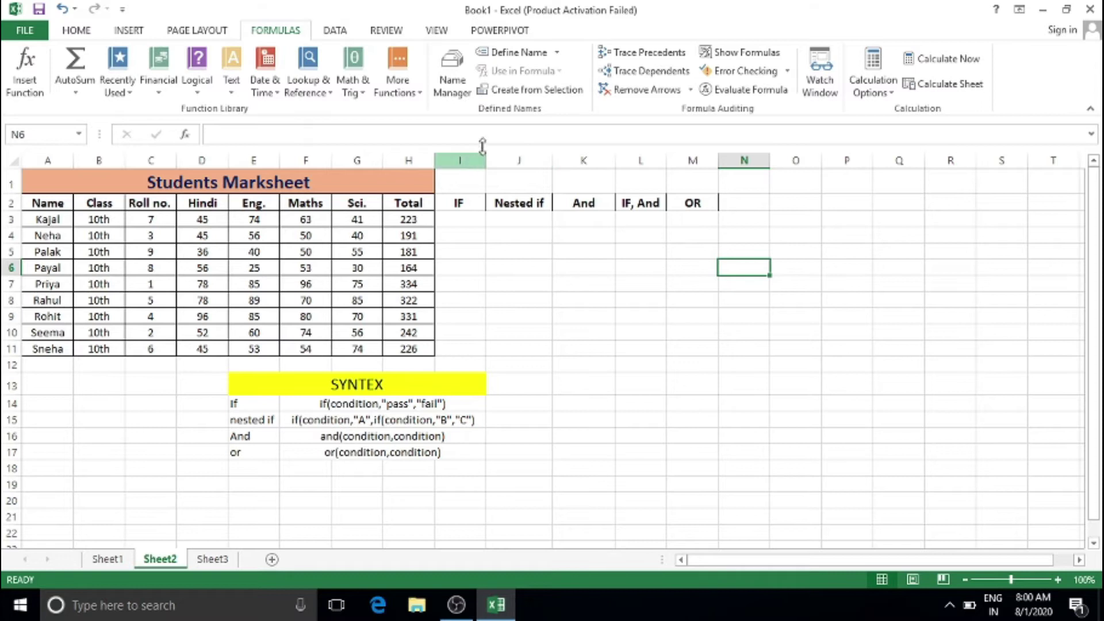
left_click(458, 203)
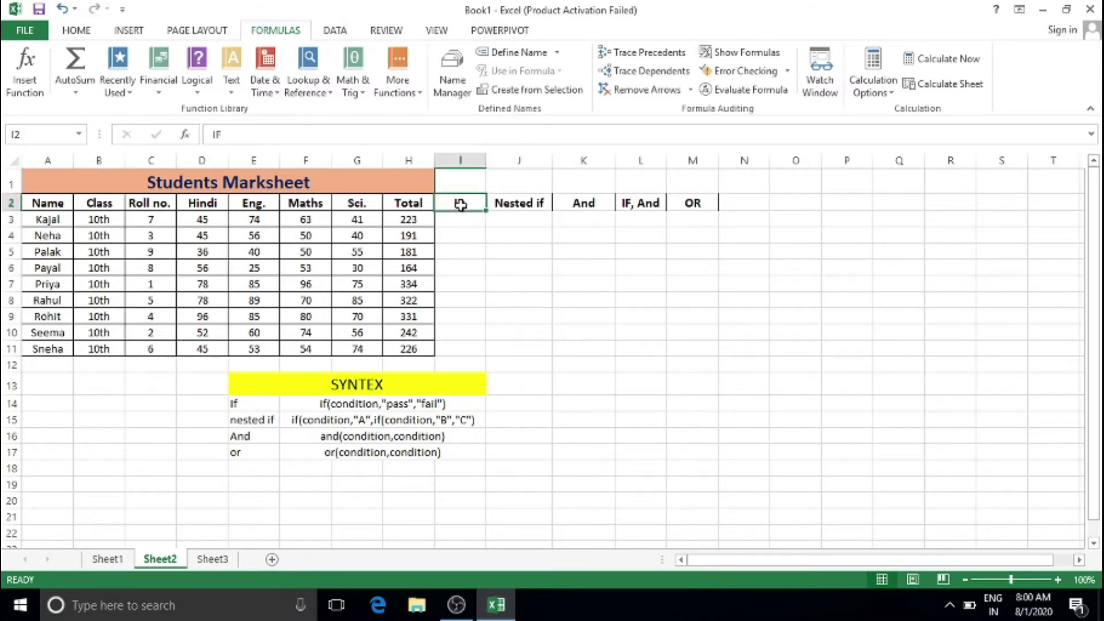
left_click(516, 330)
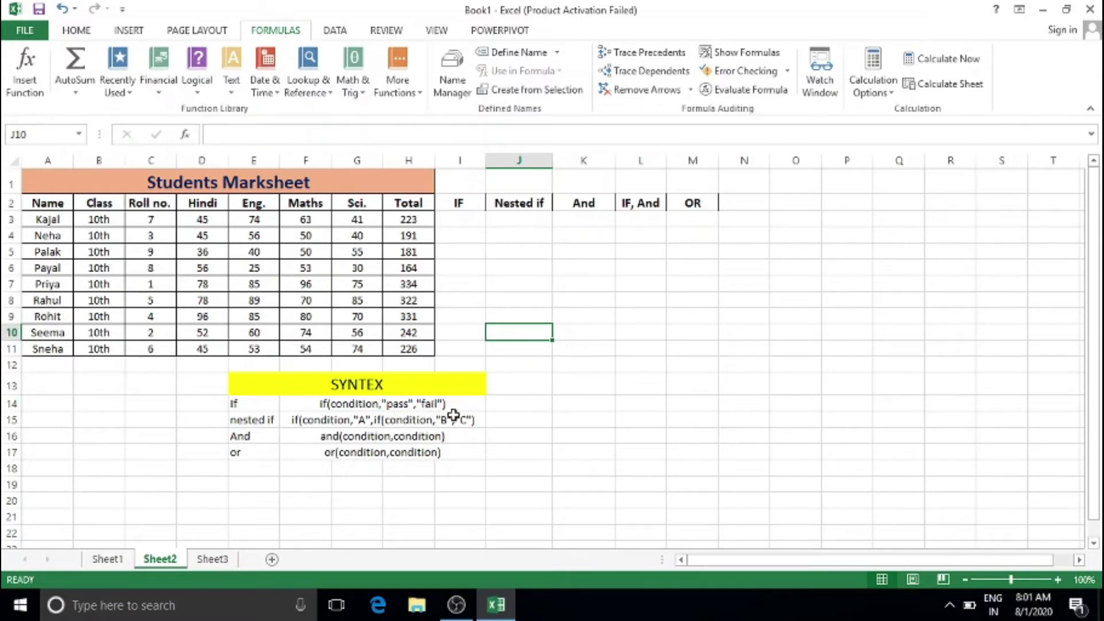
left_click(479, 222)
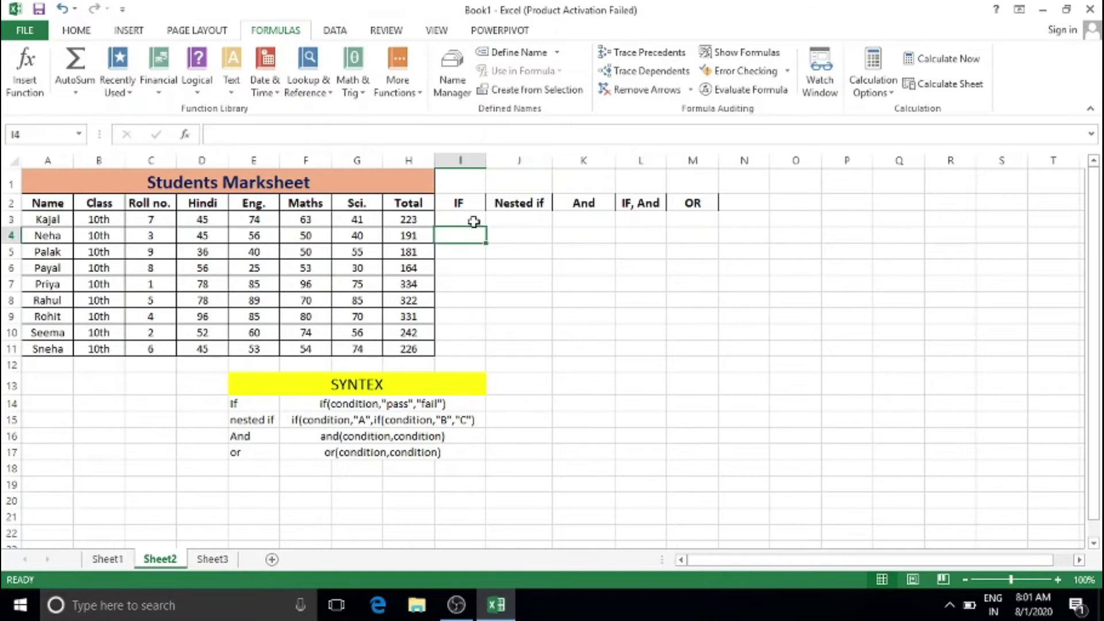
Widen column I slightly and enter the formula =IF(H3>200,"pass","Fail") in cell I3.
left_click_drag(489, 158, 512, 158)
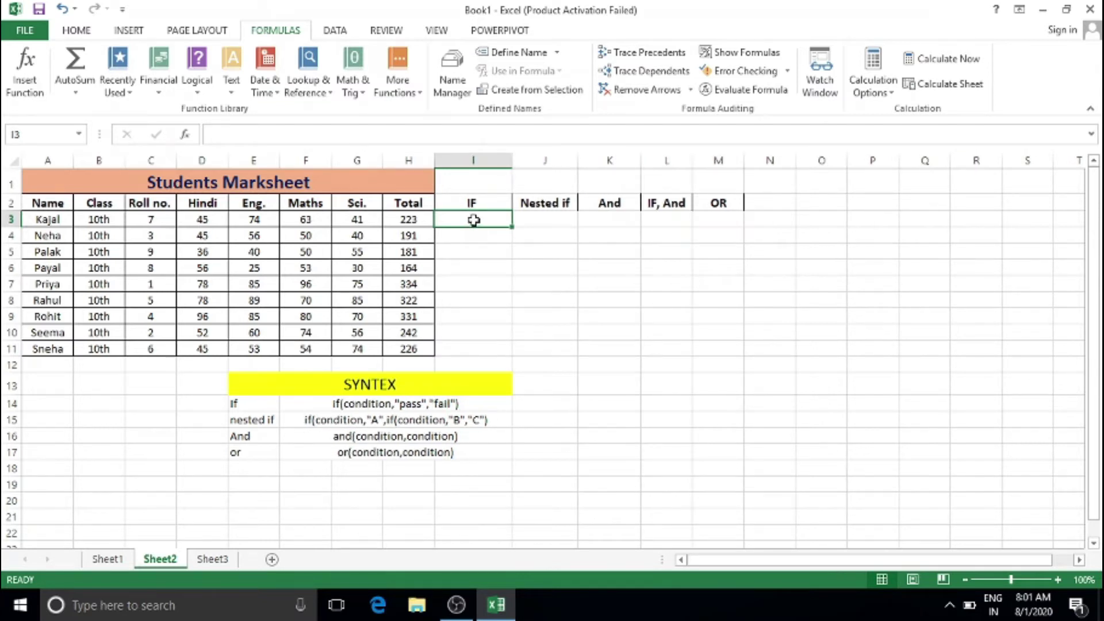
left_click(396, 220)
left_click(471, 222)
type("=")
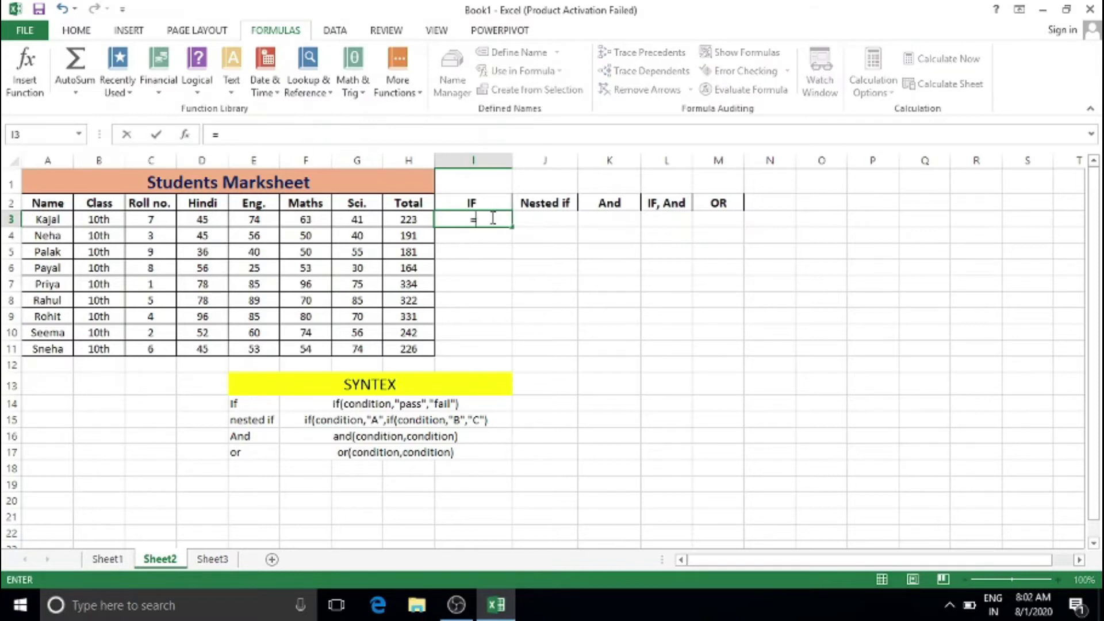
type("If")
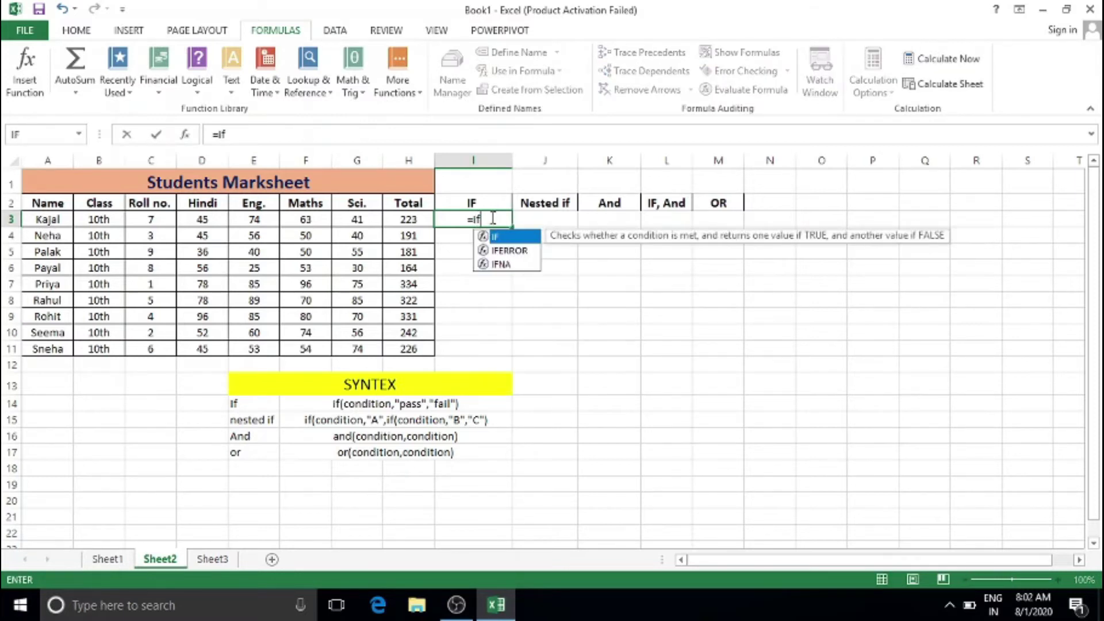
key("Tab")
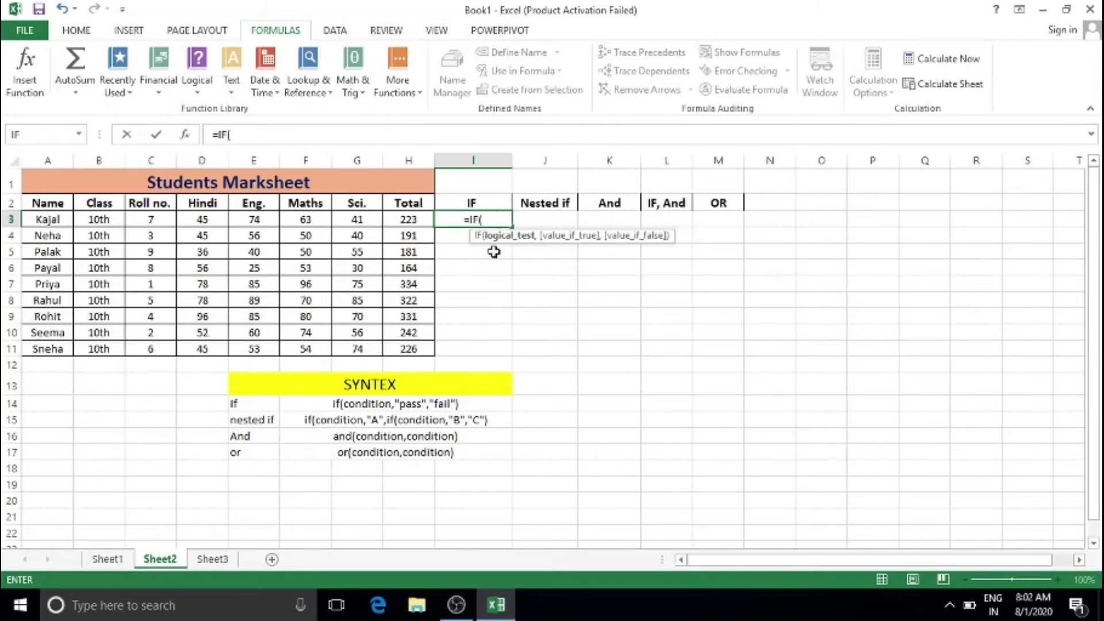
left_click(409, 223)
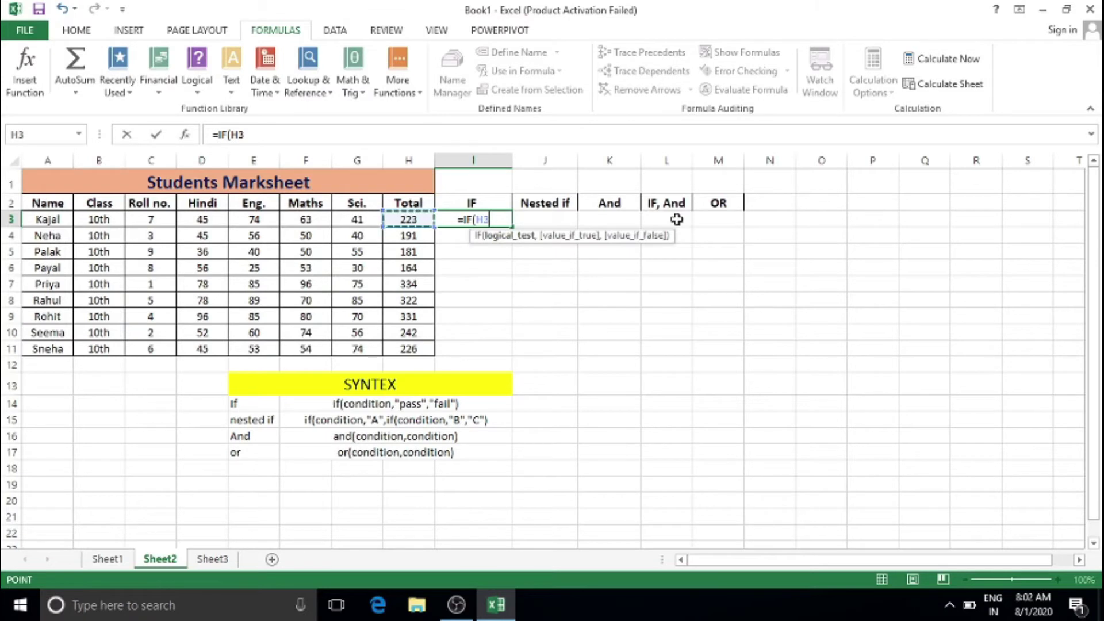
type(">")
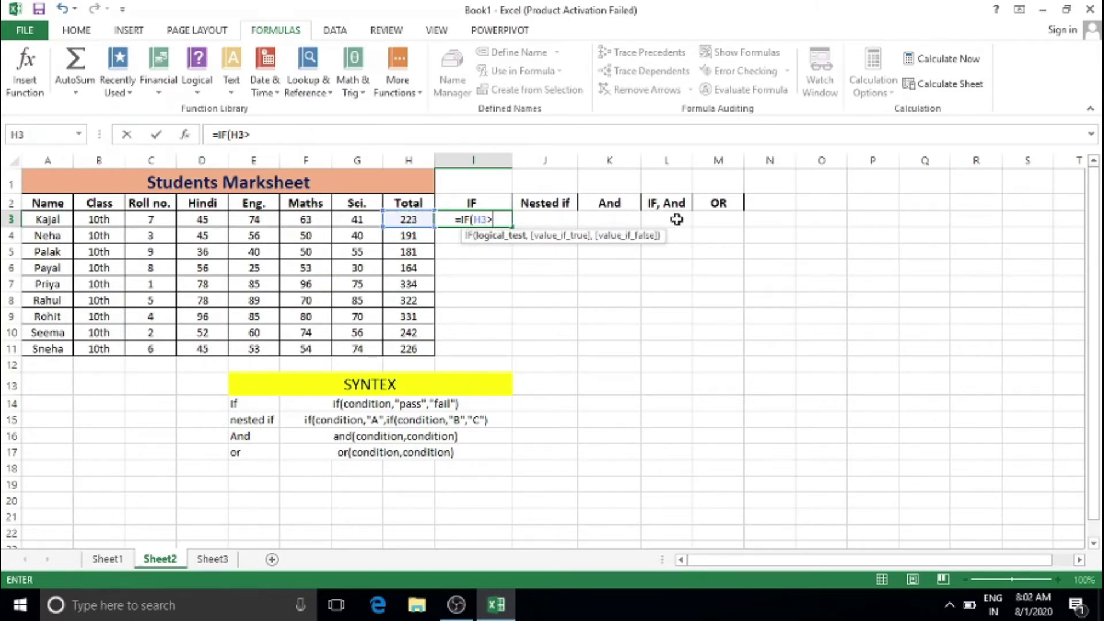
type("200")
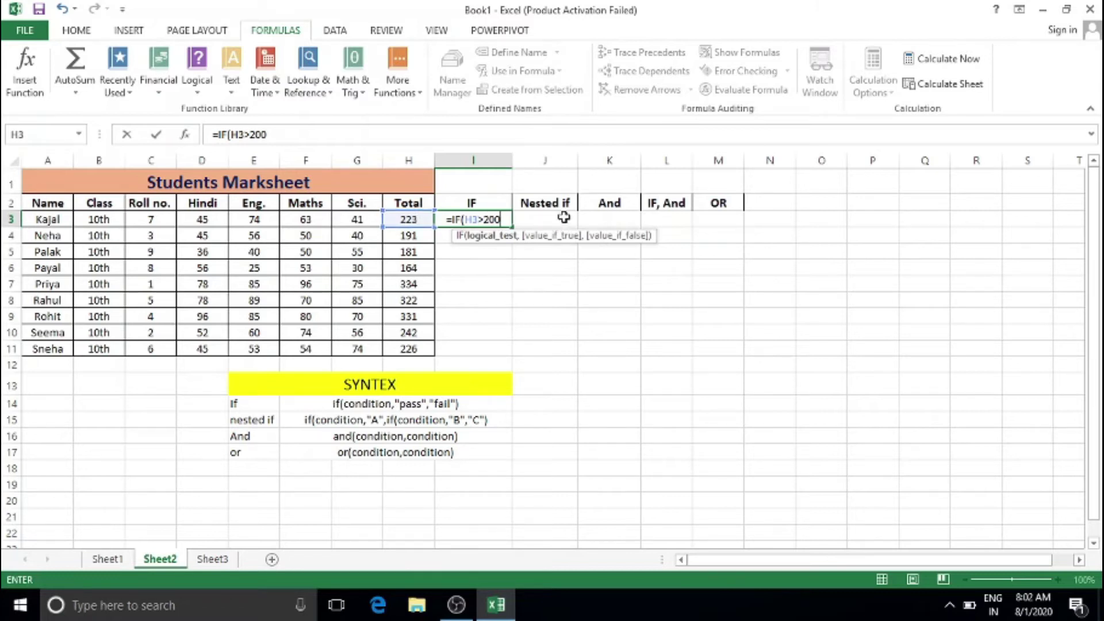
type(",\"pass")
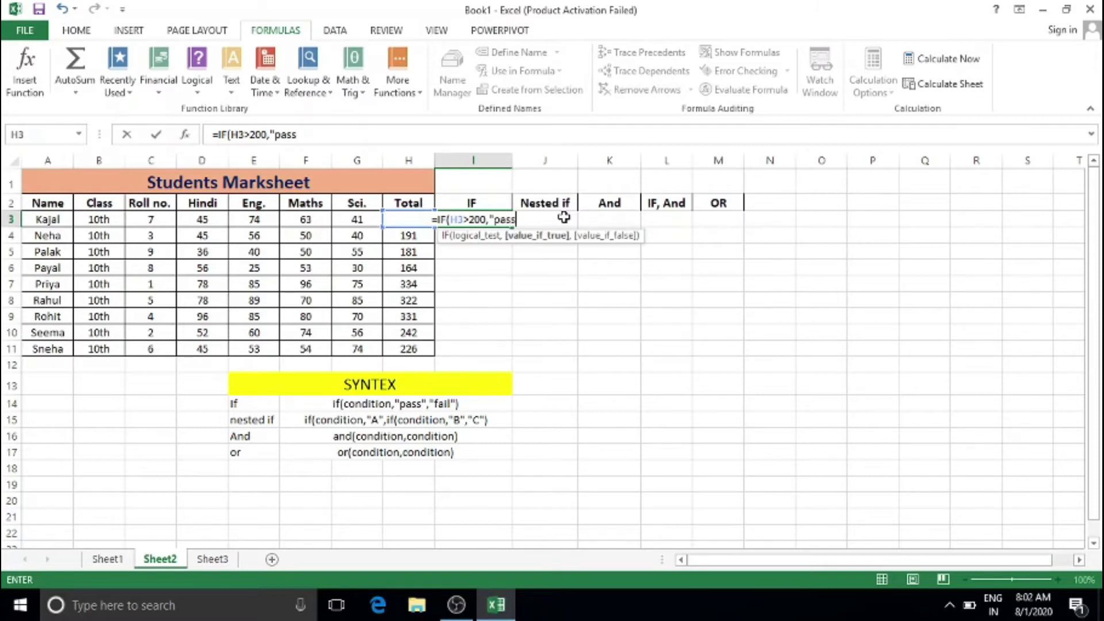
type("\",")
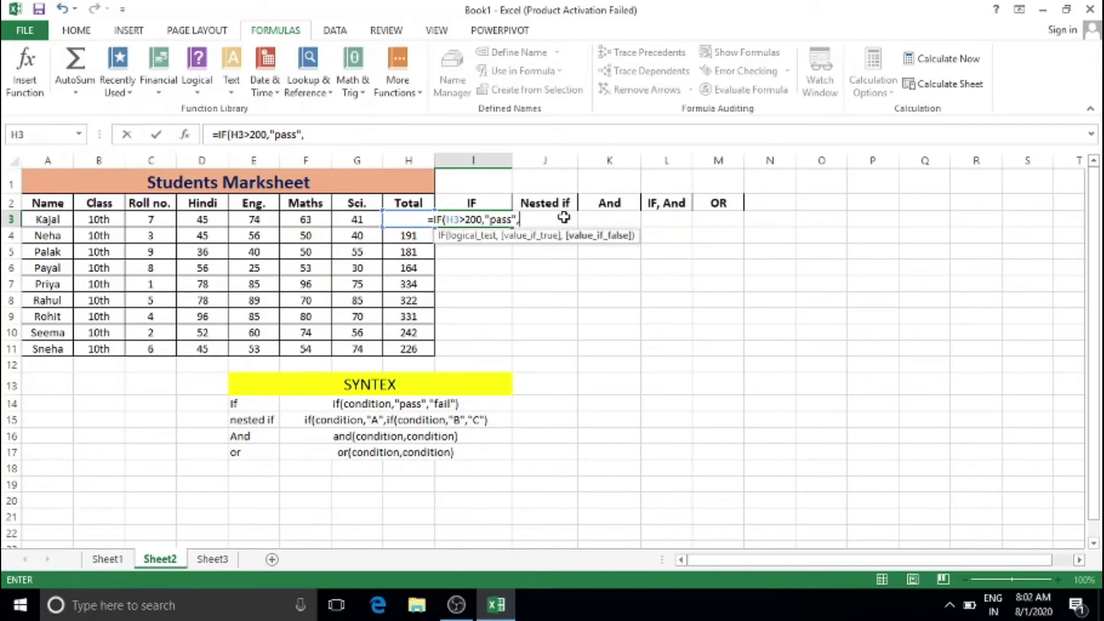
type("\"Fail\"")
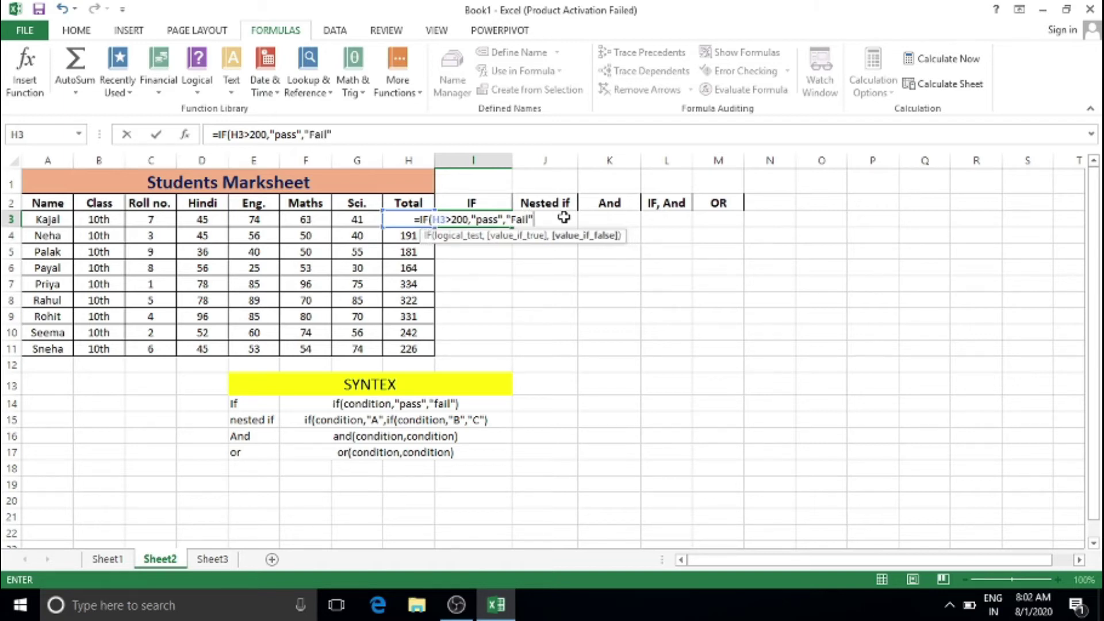
type(")")
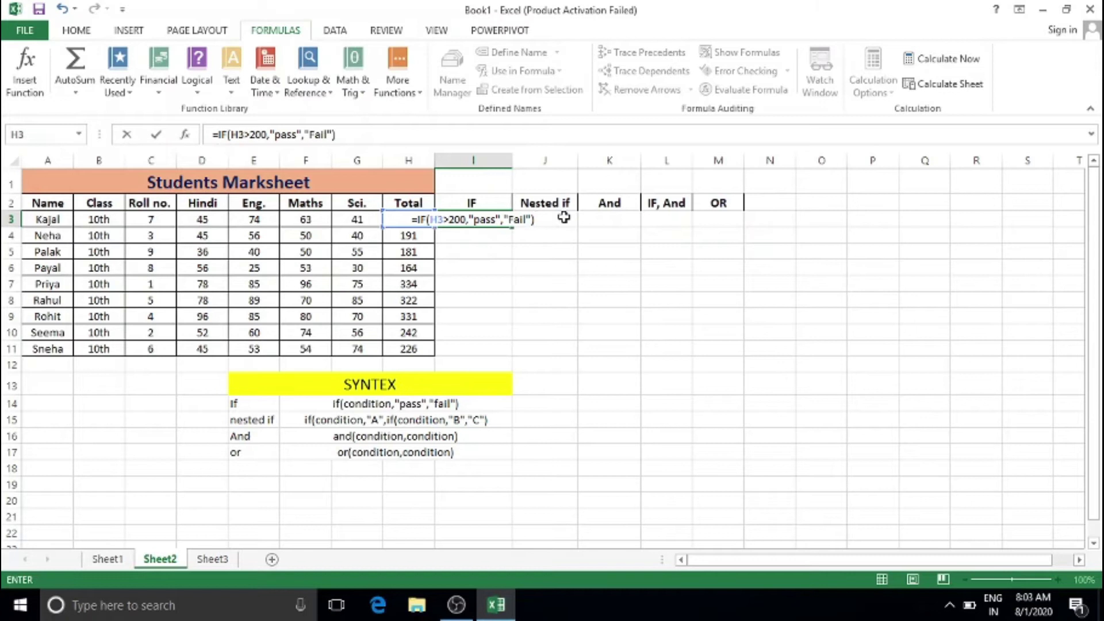
key("Return")
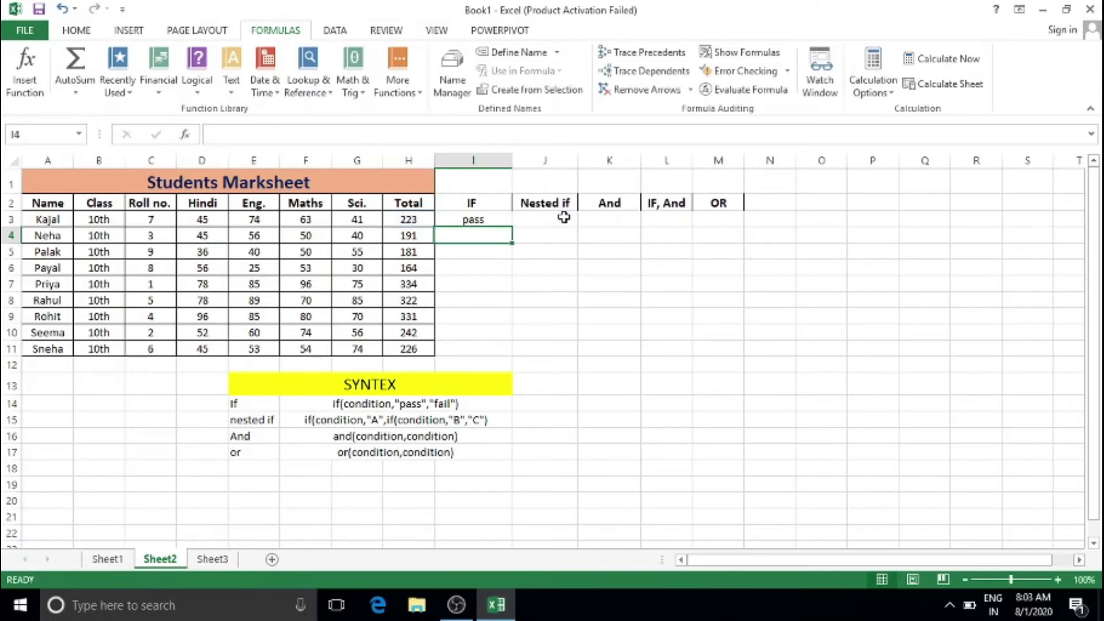
left_click(475, 218)
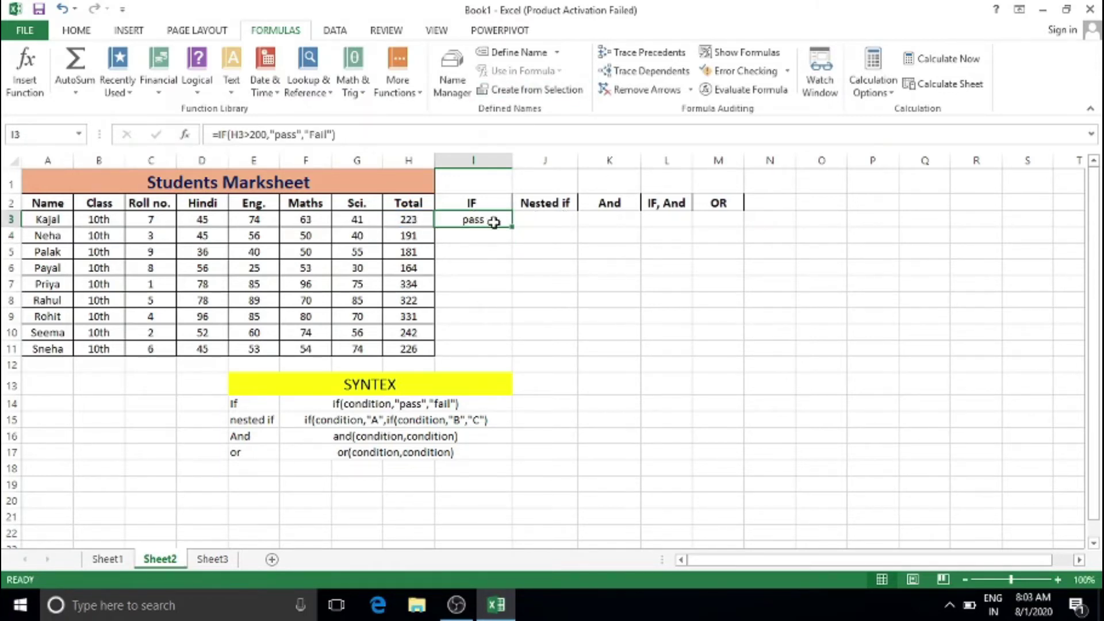
left_click_drag(512, 226, 519, 358)
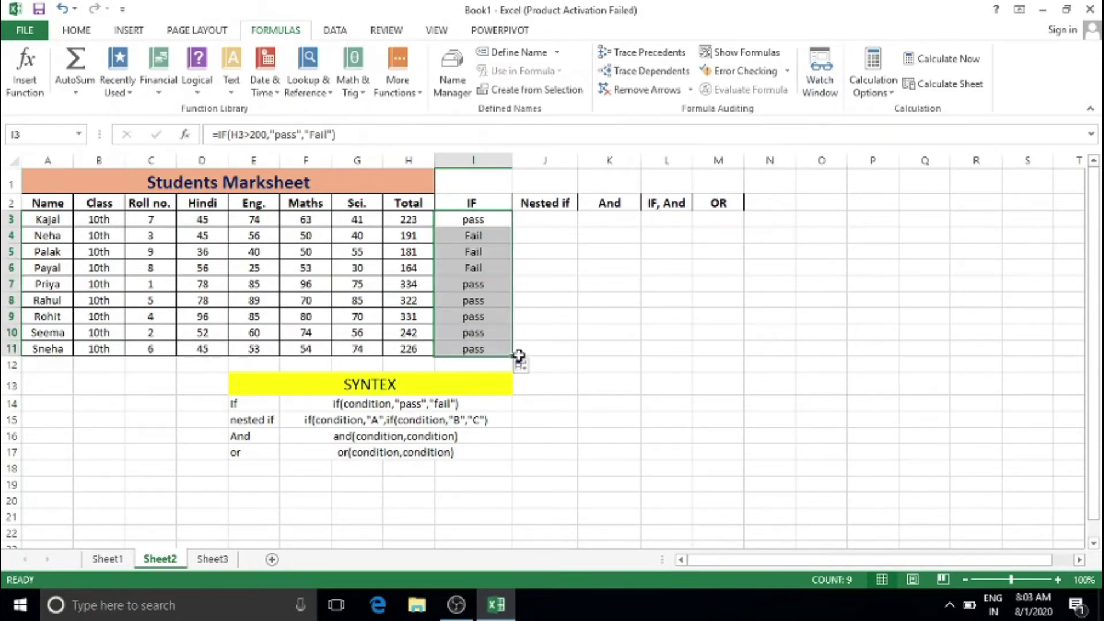
left_click(545, 299)
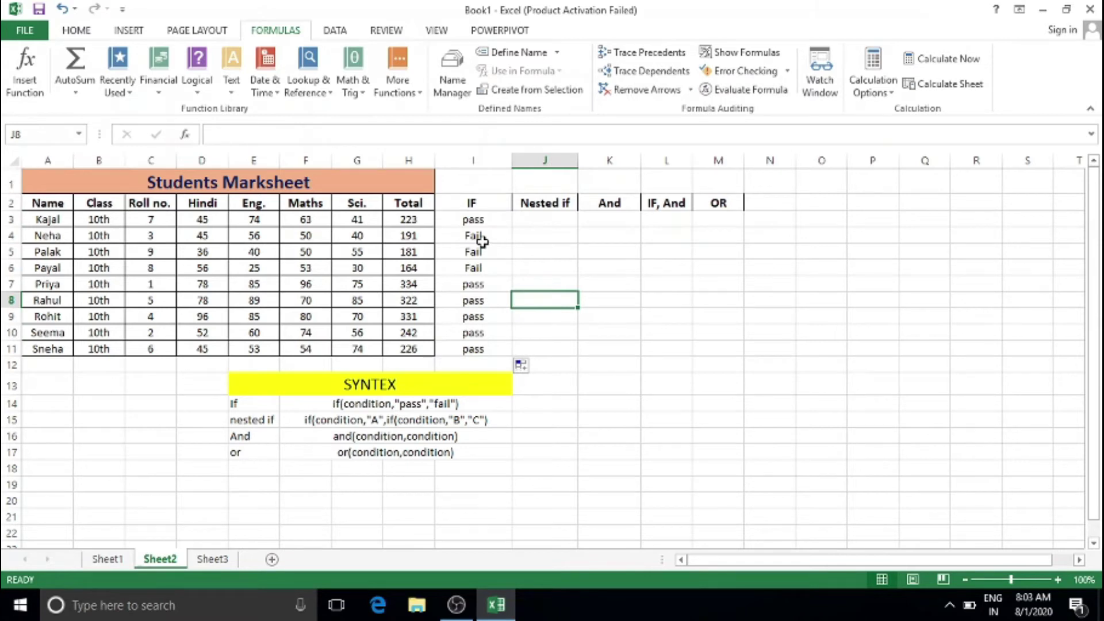
key("ctrl+z")
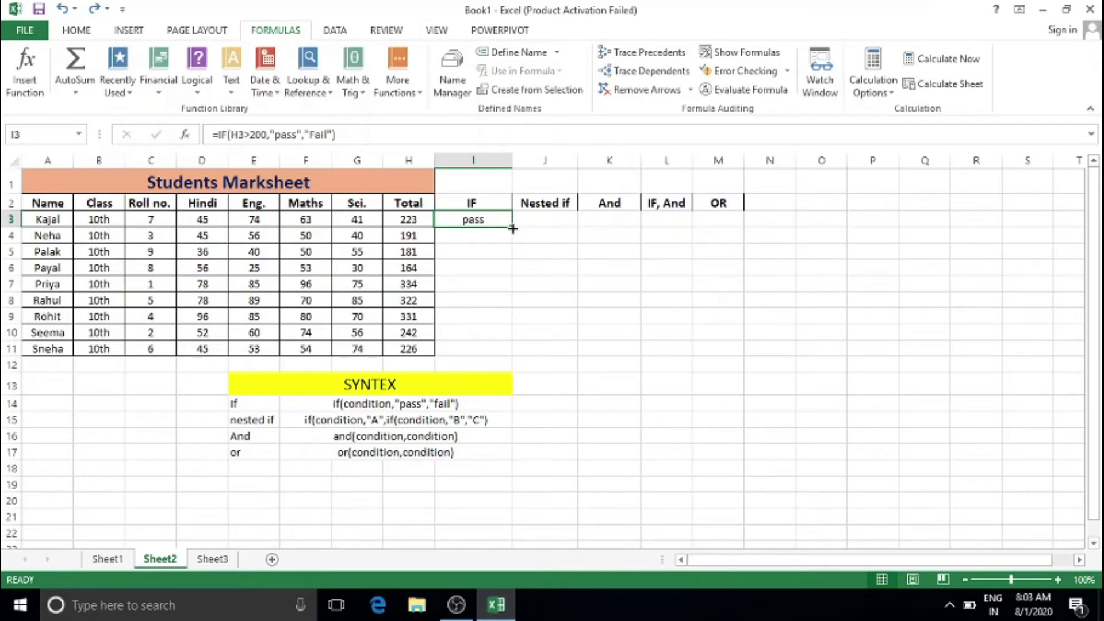
Fill the IF formula from I3 down through I11 and review the copied formulas in the column.
left_click_drag(512, 228, 520, 366)
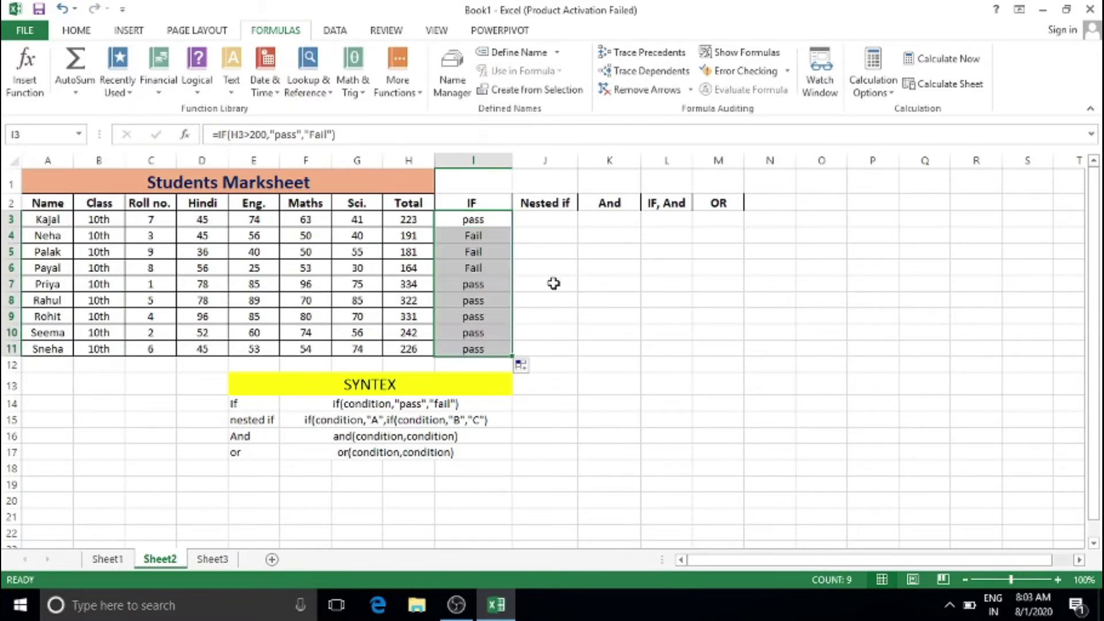
left_click(554, 283)
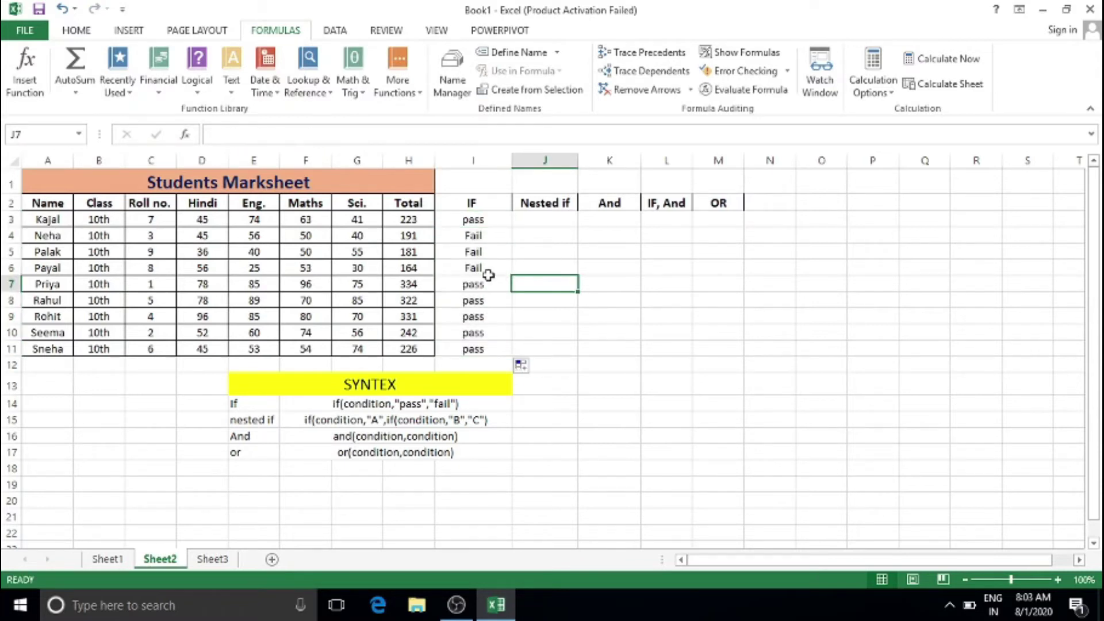
left_click(463, 239)
left_click(456, 257)
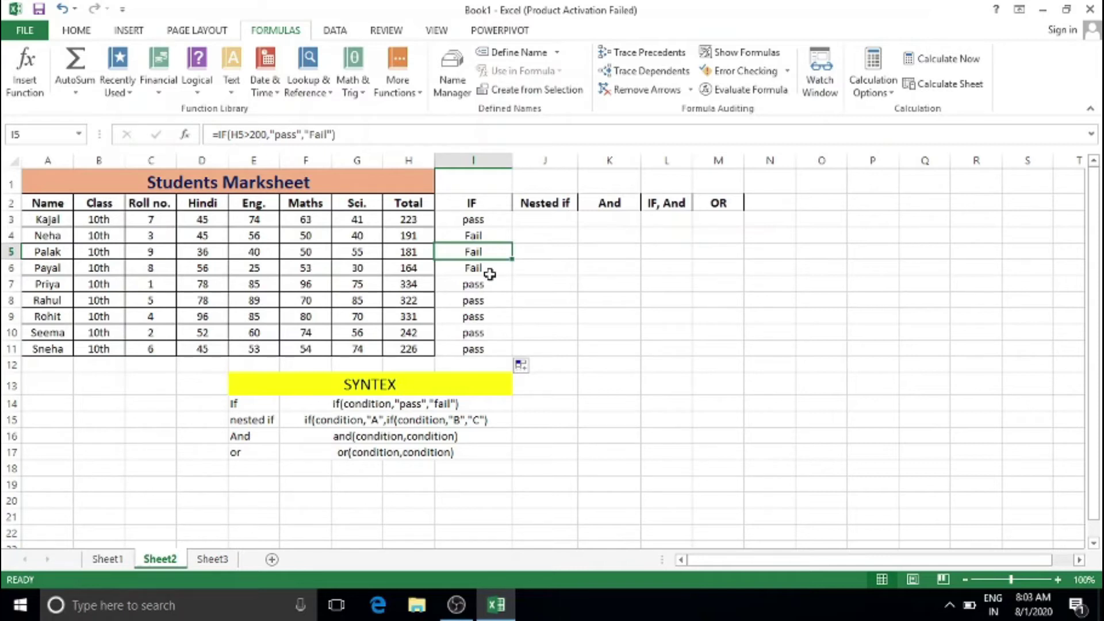
left_click(458, 218)
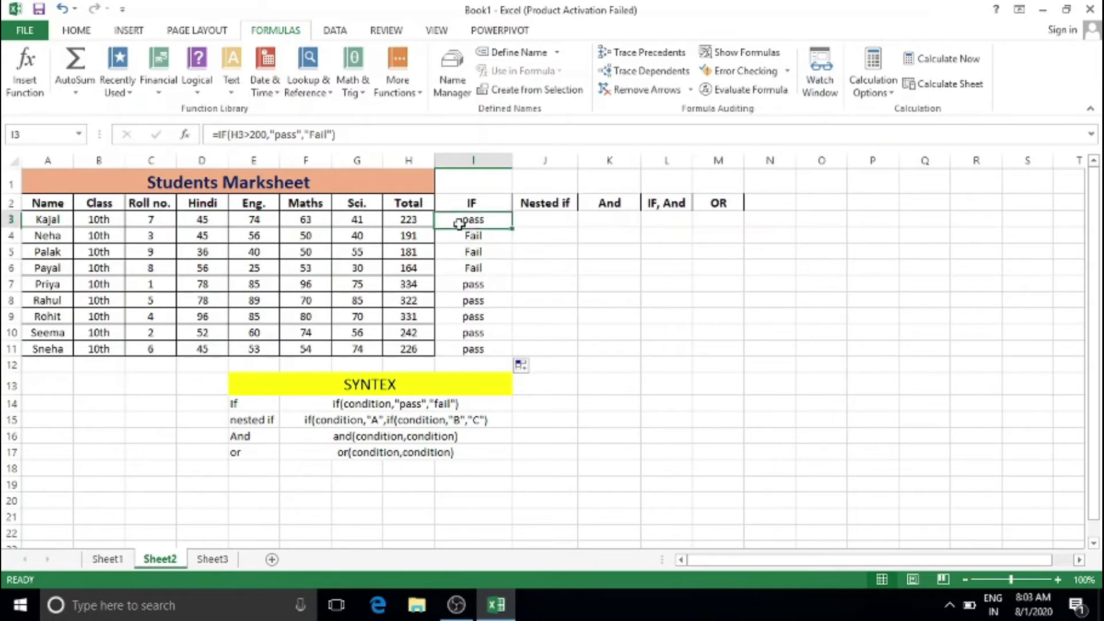
left_click(472, 296)
left_click_drag(473, 296, 472, 219)
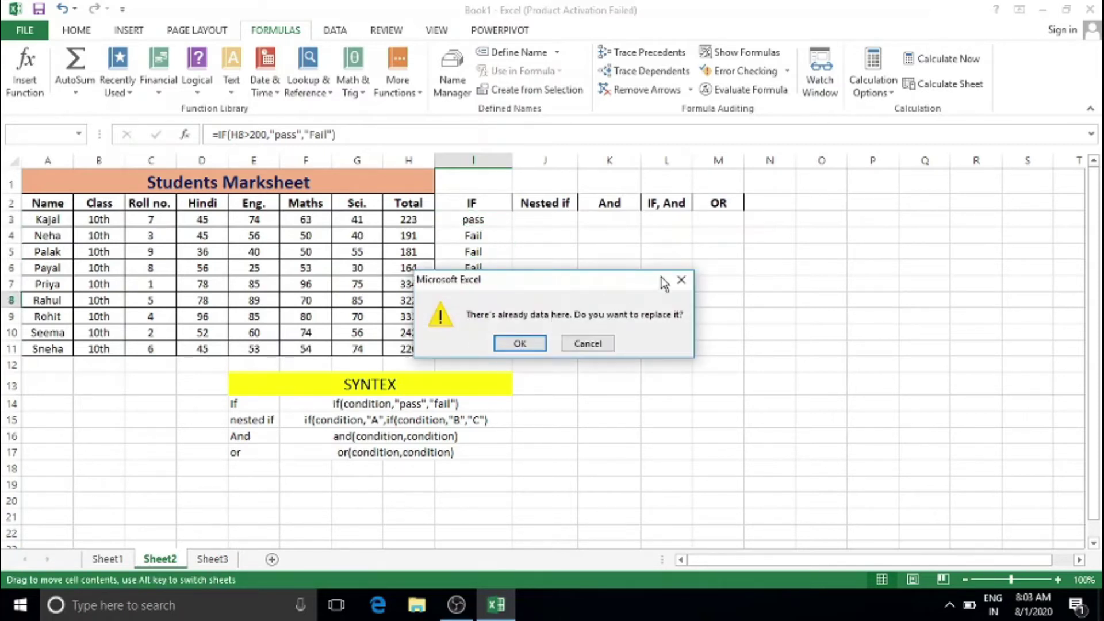
key("Escape")
key("ctrl+z")
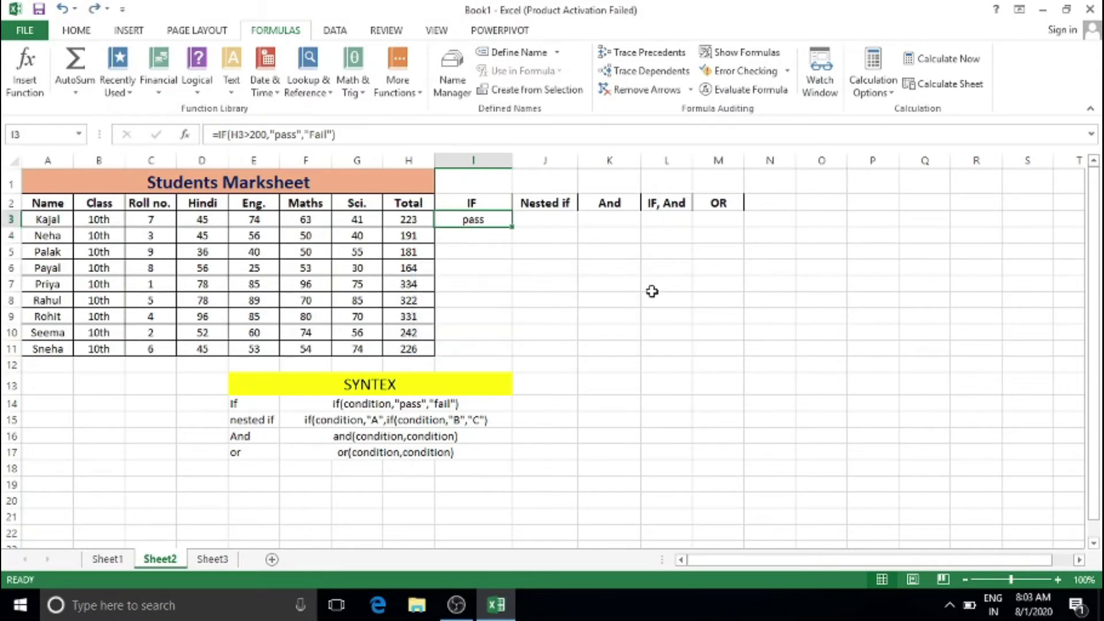
key("ctrl+y")
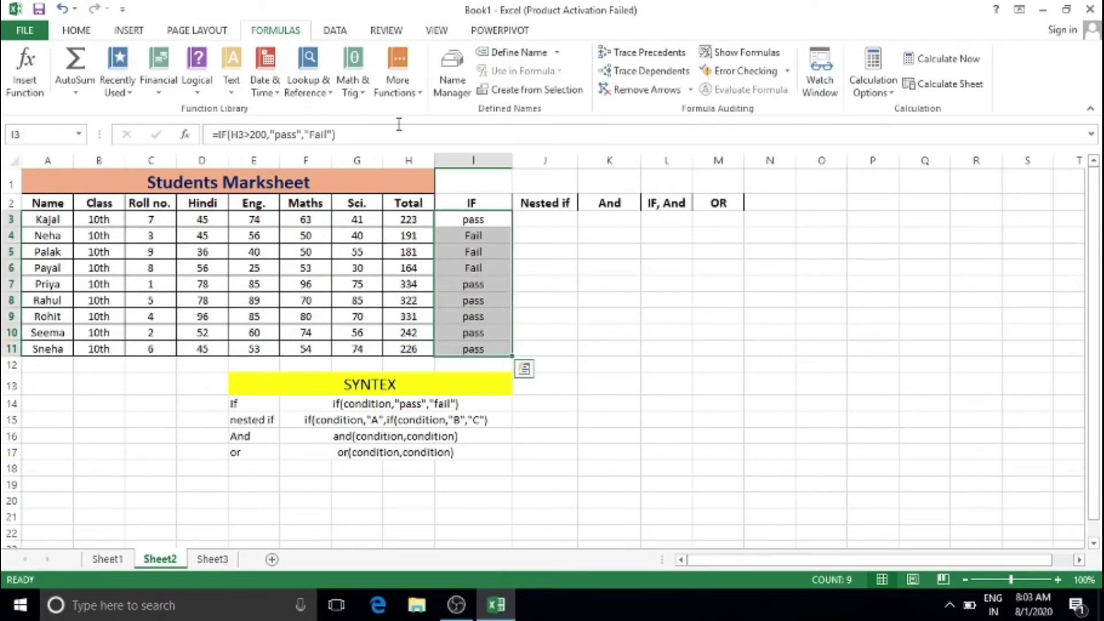
Open the IF formula in I3 to examine its condition and its pass and fail arguments.
left_click(561, 266)
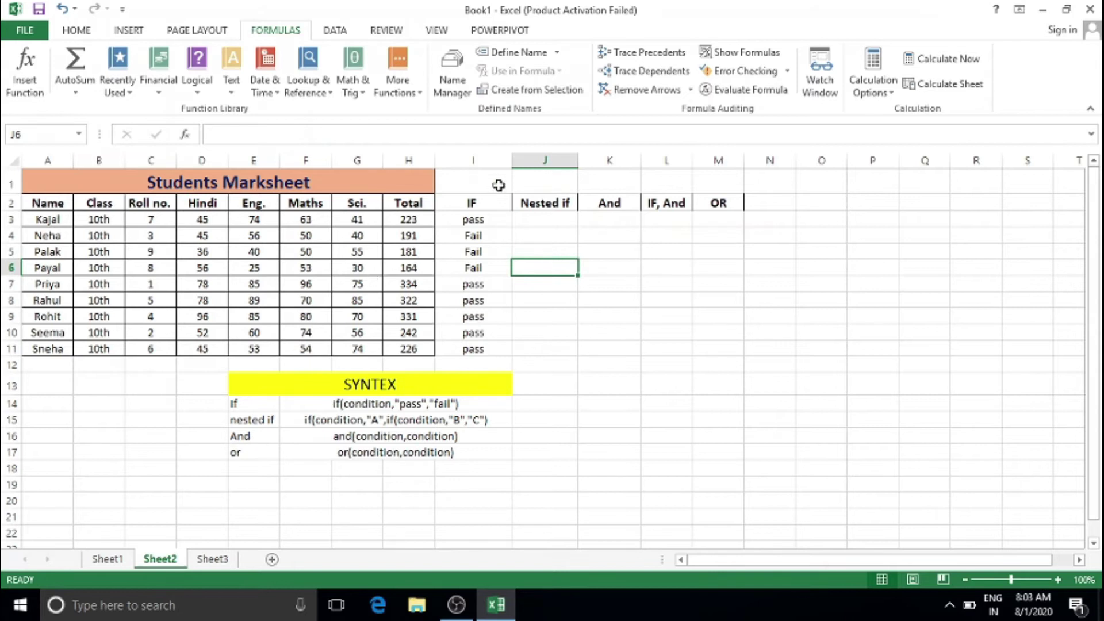
double_click(493, 221)
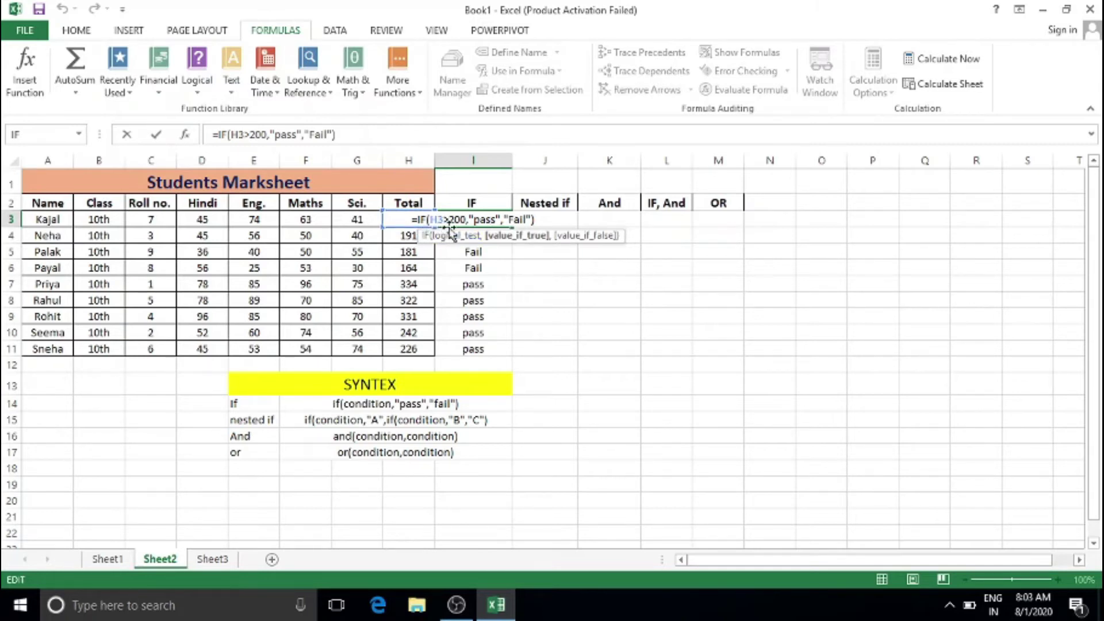
left_click(490, 219)
key("Return")
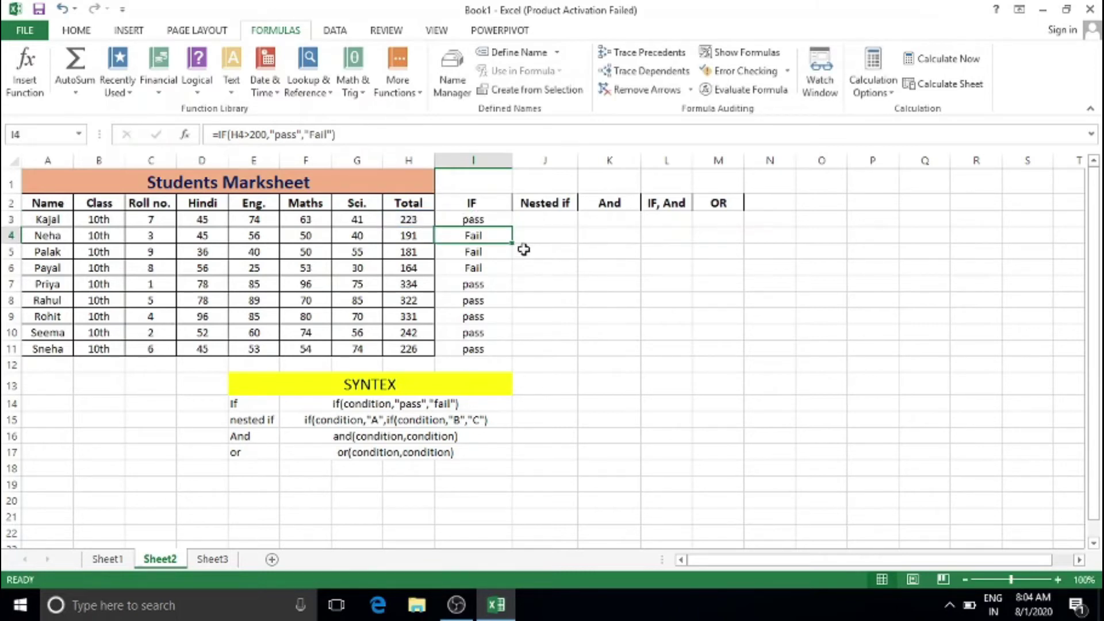
left_click(571, 298)
Widen column J slightly and start an IF formula in J3 with condition H3>300 and "A" as the true value.
left_click(529, 217)
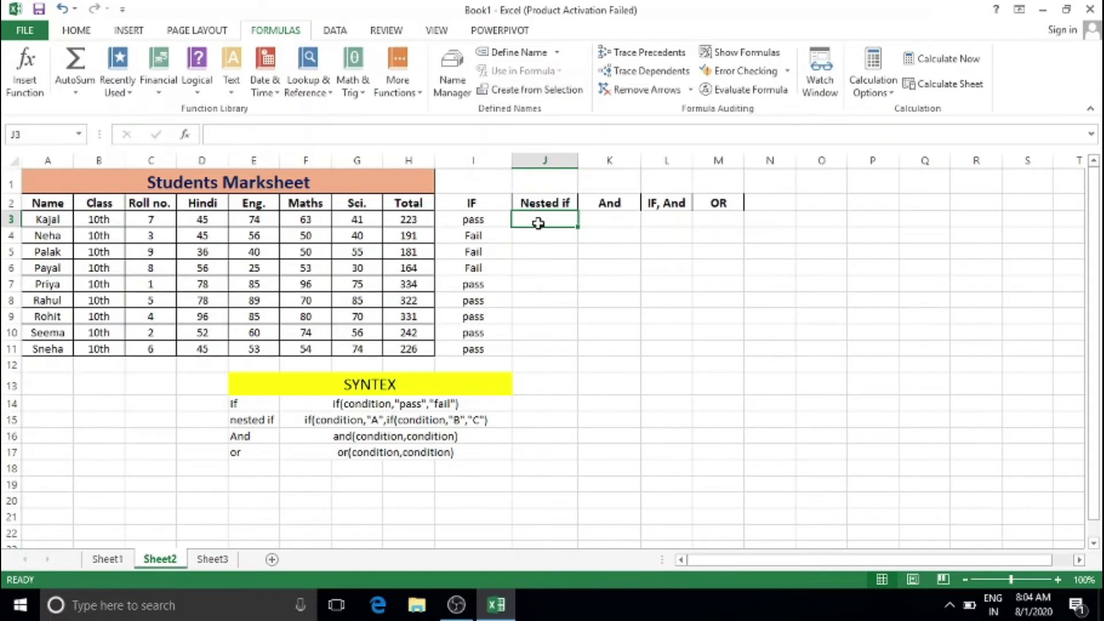
left_click_drag(578, 162, 597, 162)
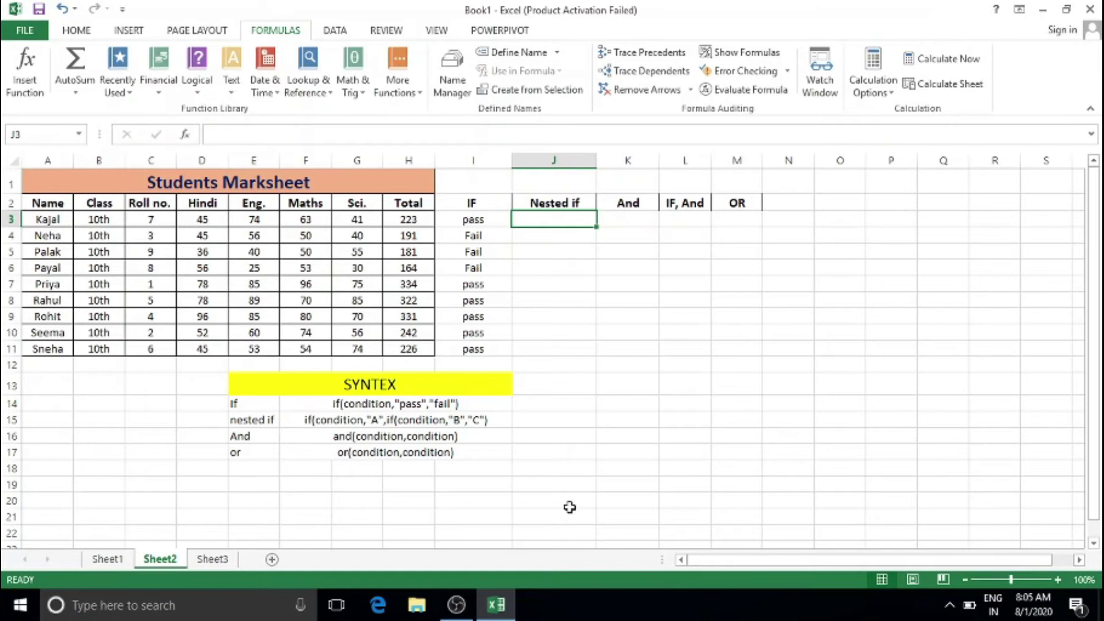
type("=If")
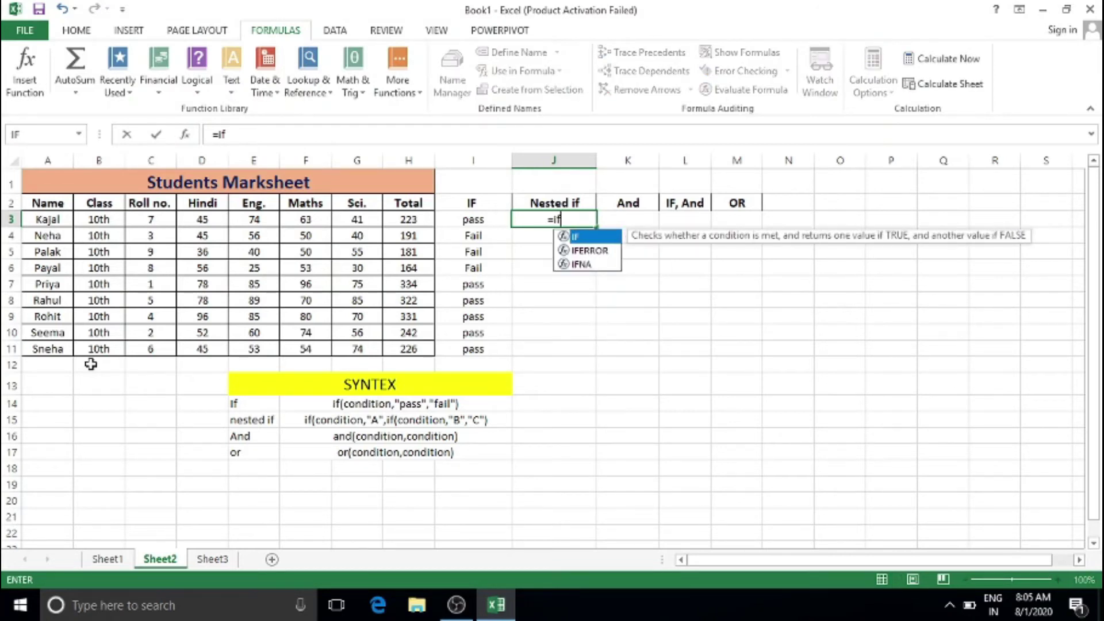
type("(")
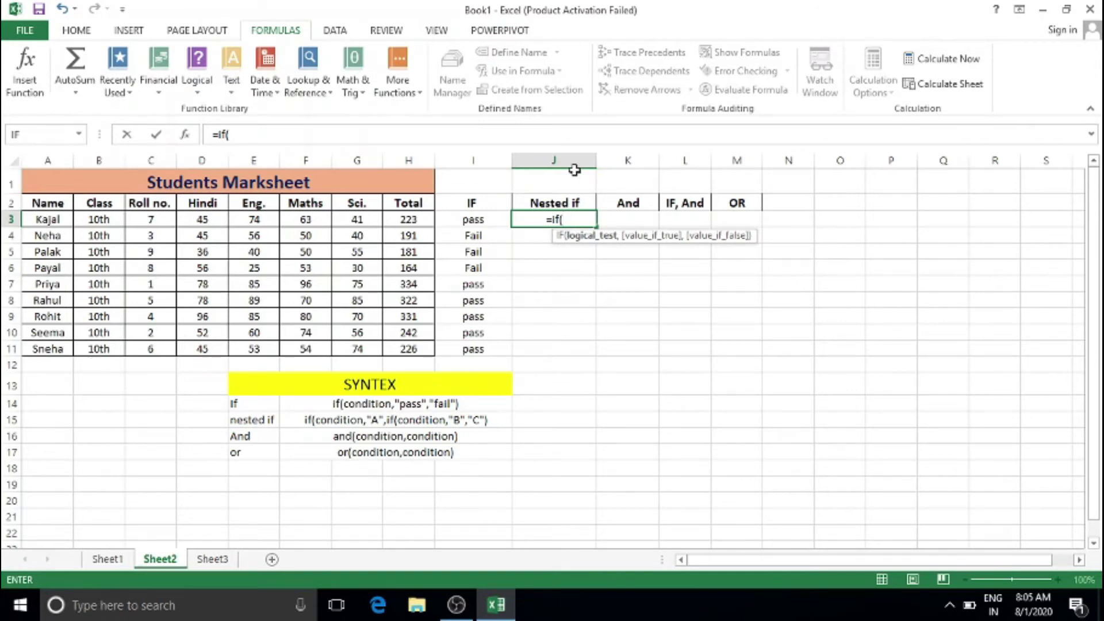
left_click(406, 219)
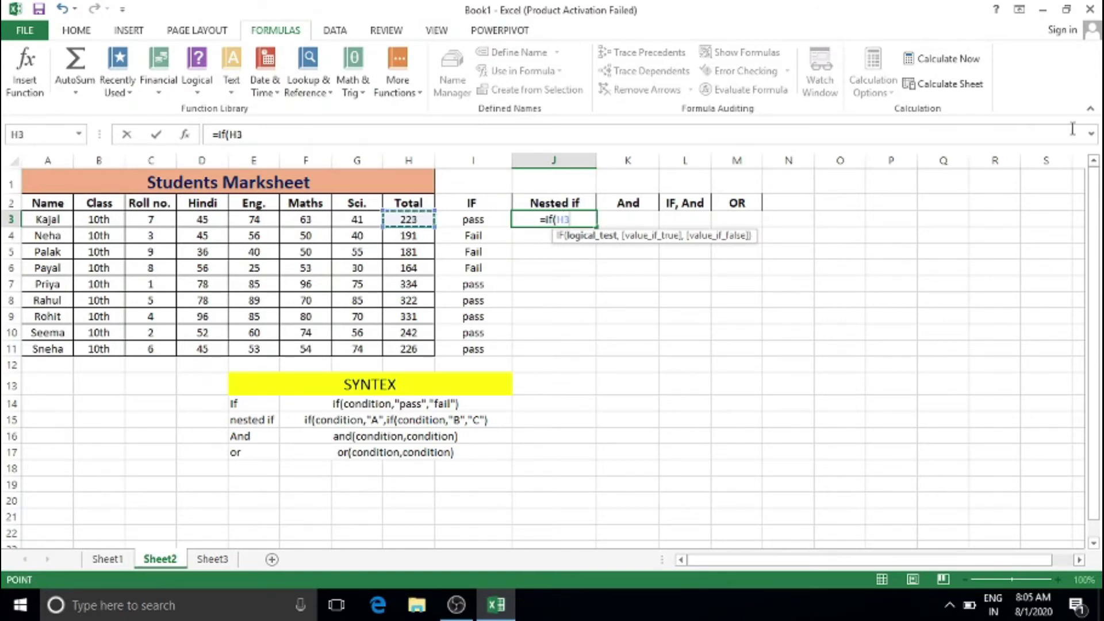
type(">300")
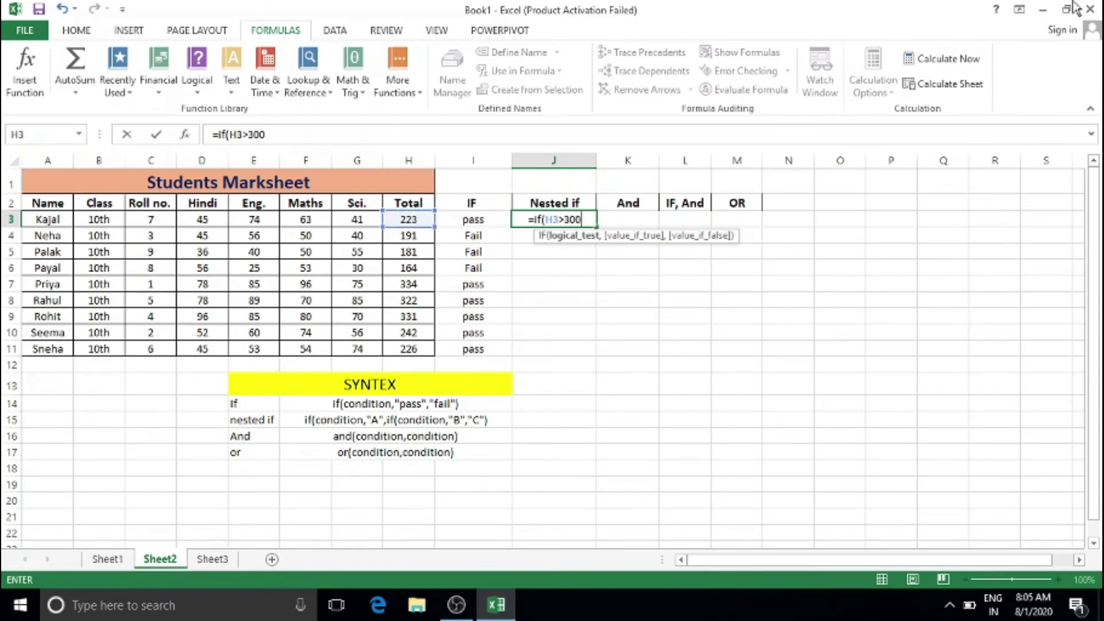
type(",\"A")
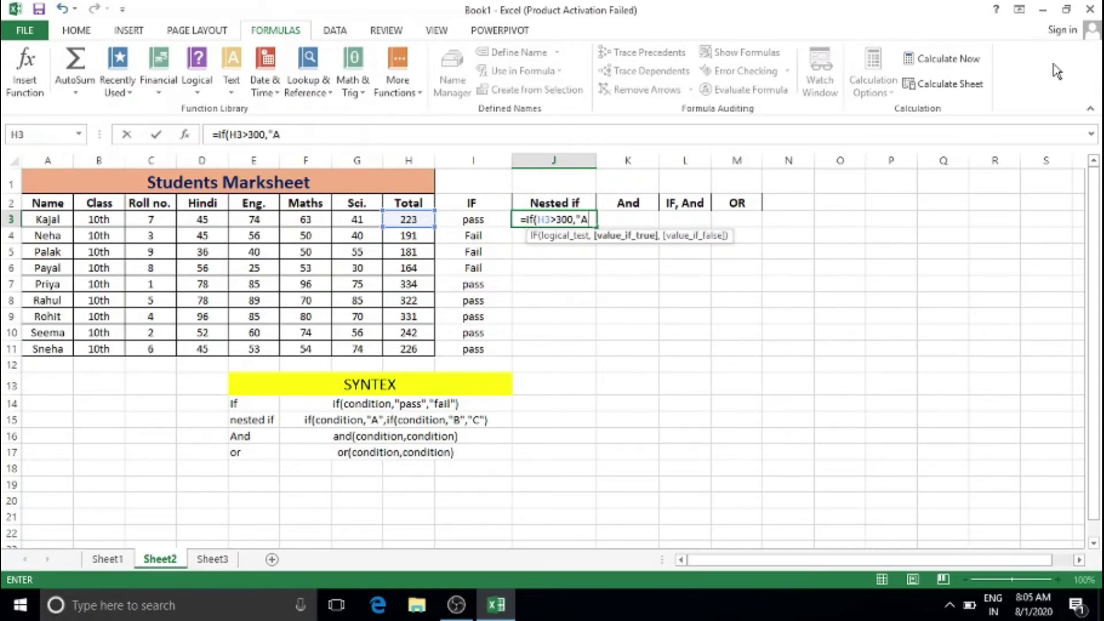
type("\"")
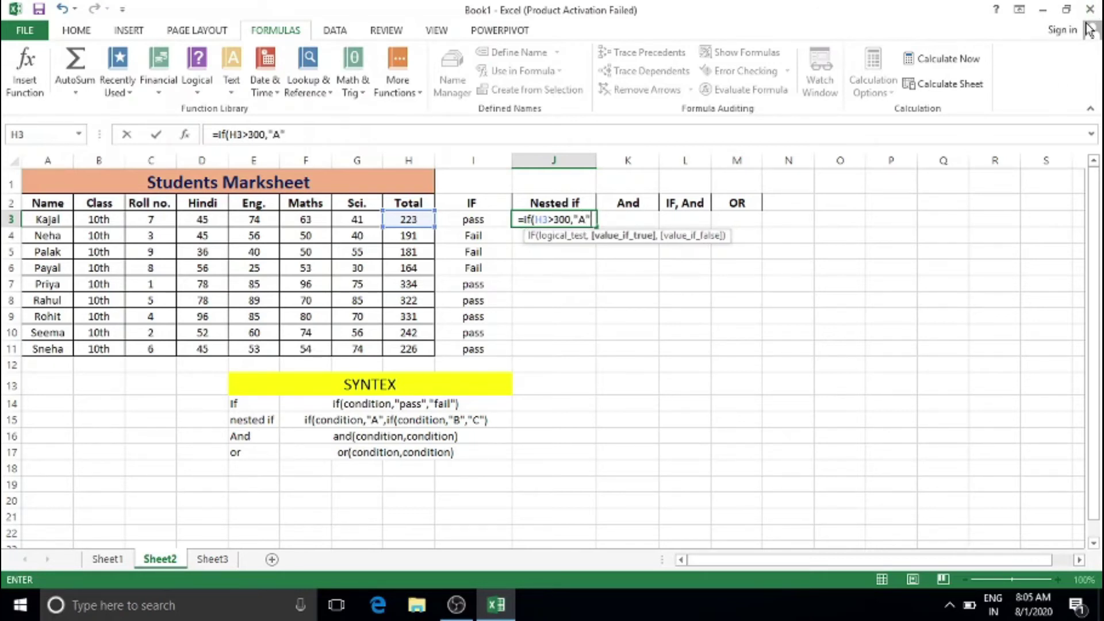
Complete the J3 formula with a nested IF that returns "B" for H3>200 and "C" otherwise.
type(",I")
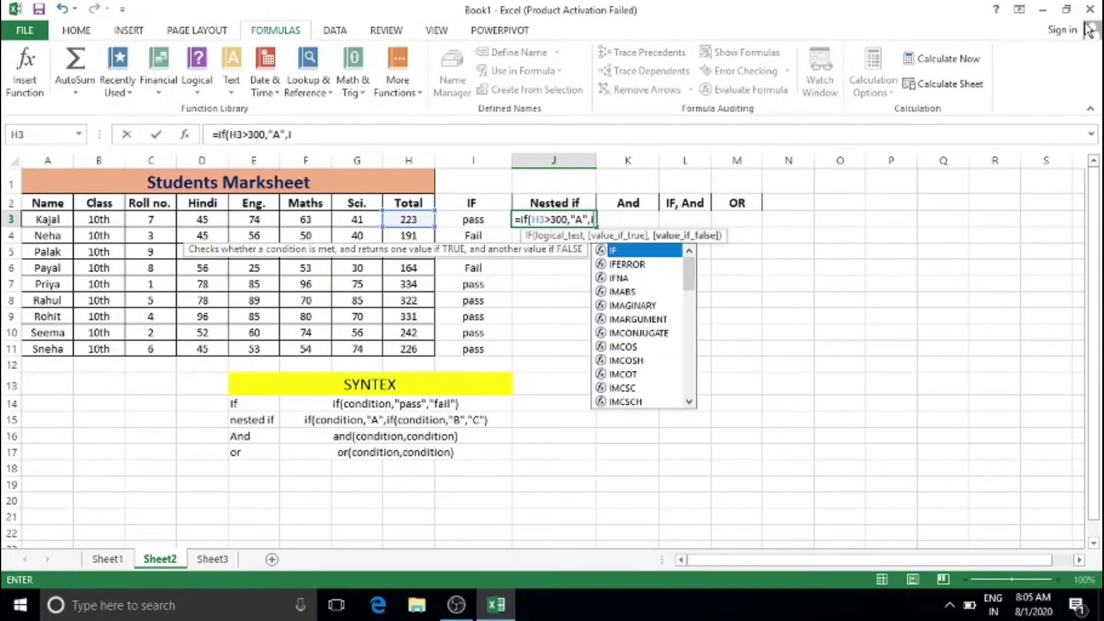
type("f(")
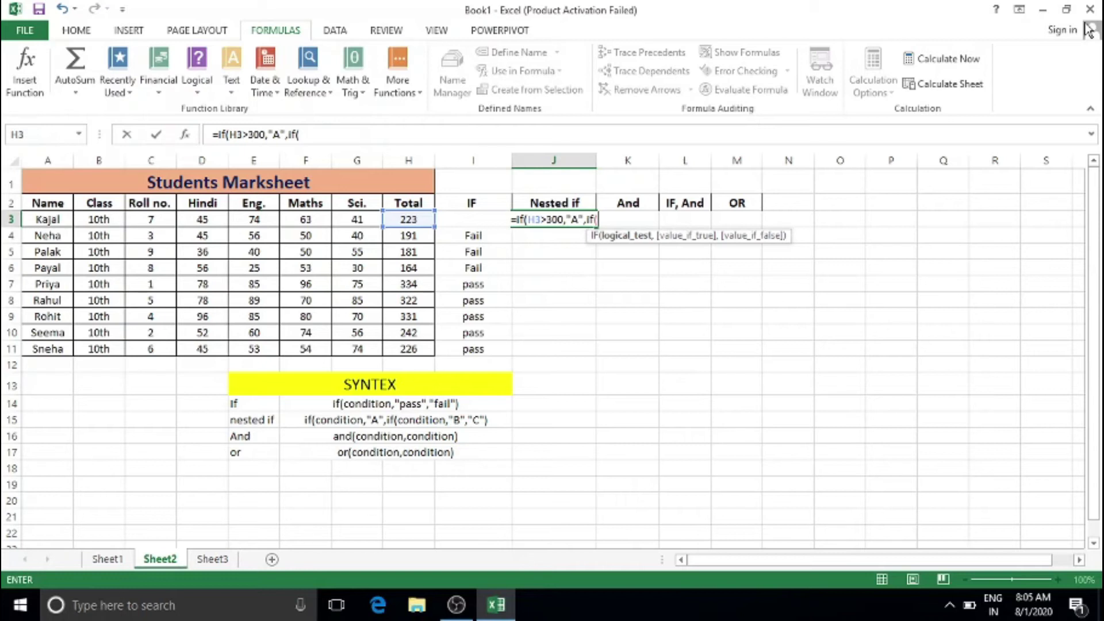
left_click(413, 217)
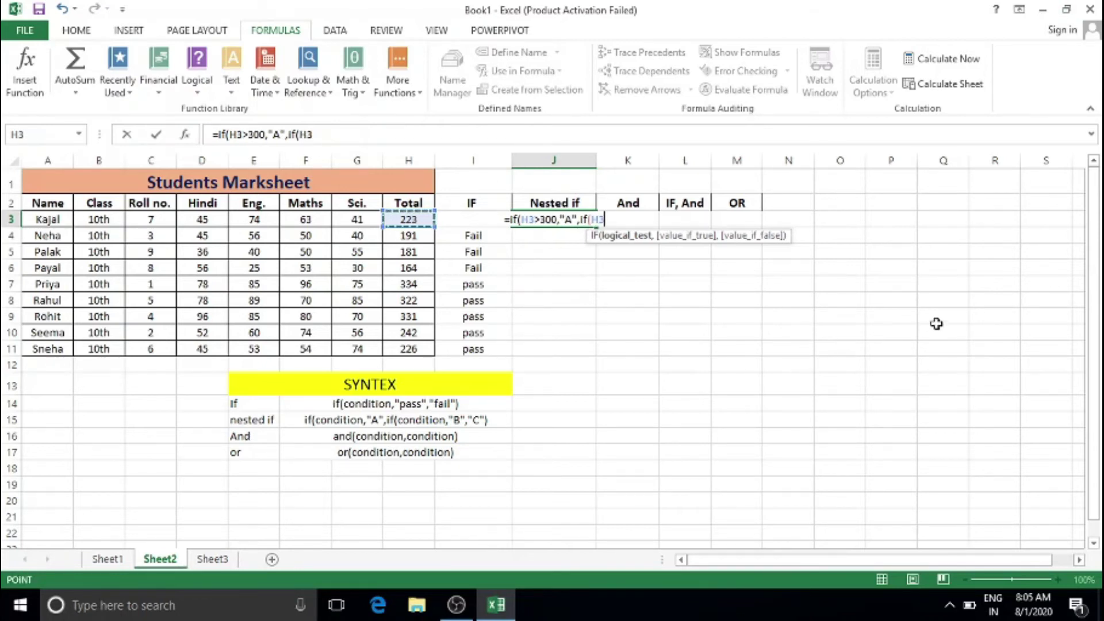
type(">200")
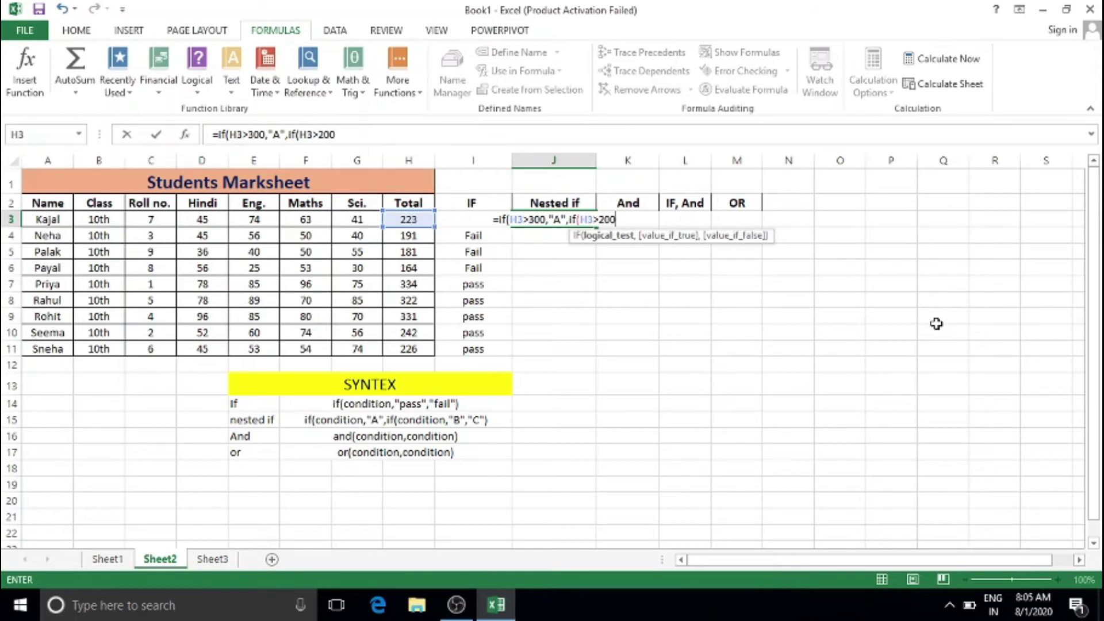
type(",\"")
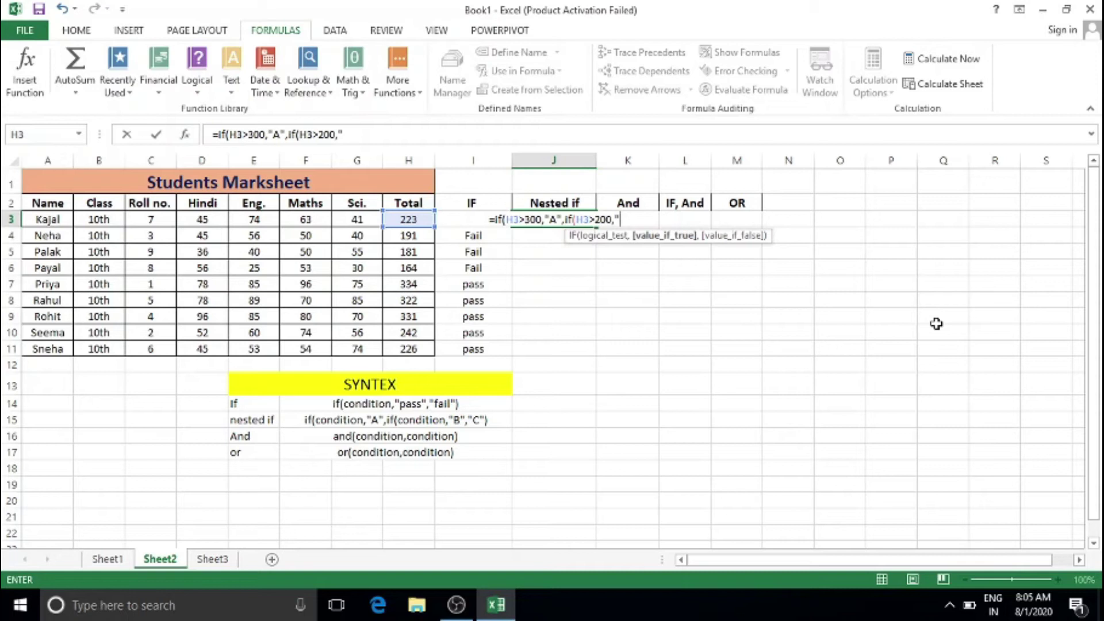
type("B\"")
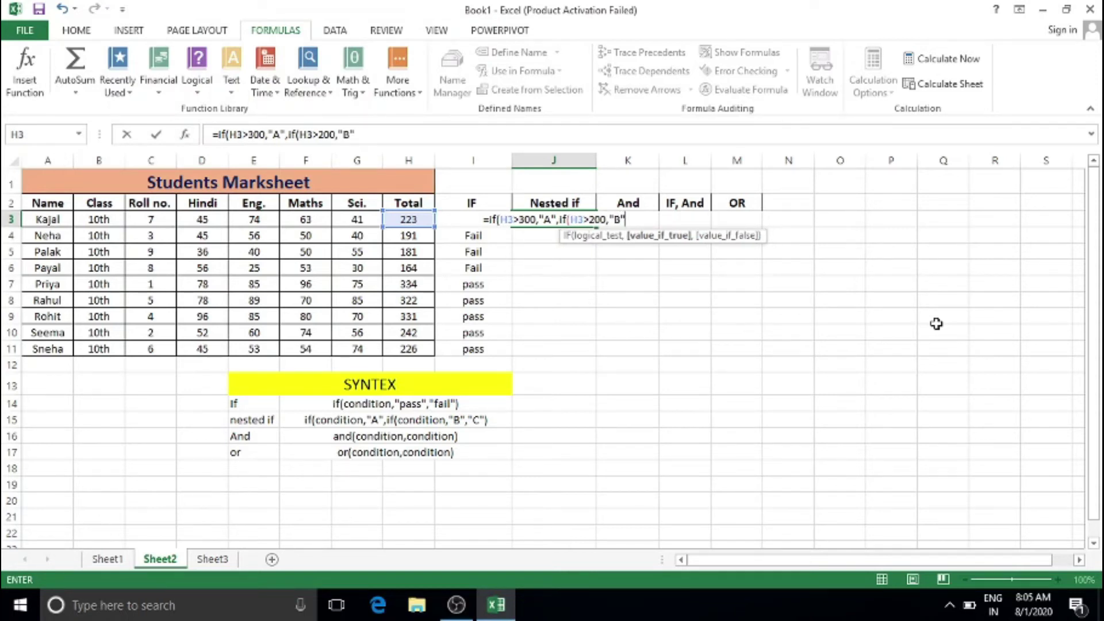
type(",")
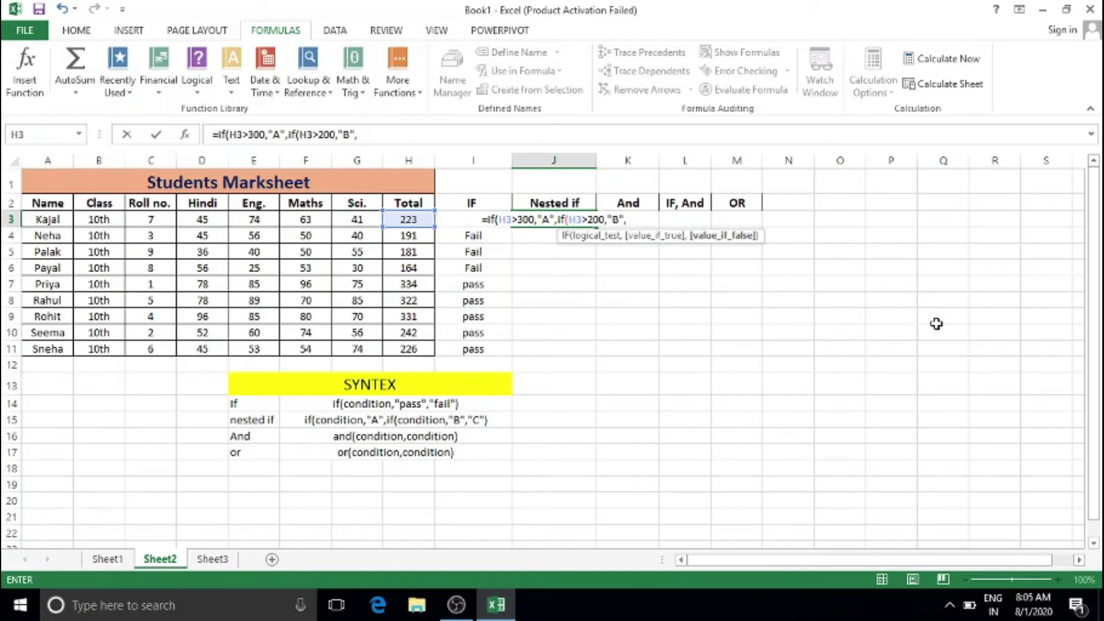
type("\"C\"")
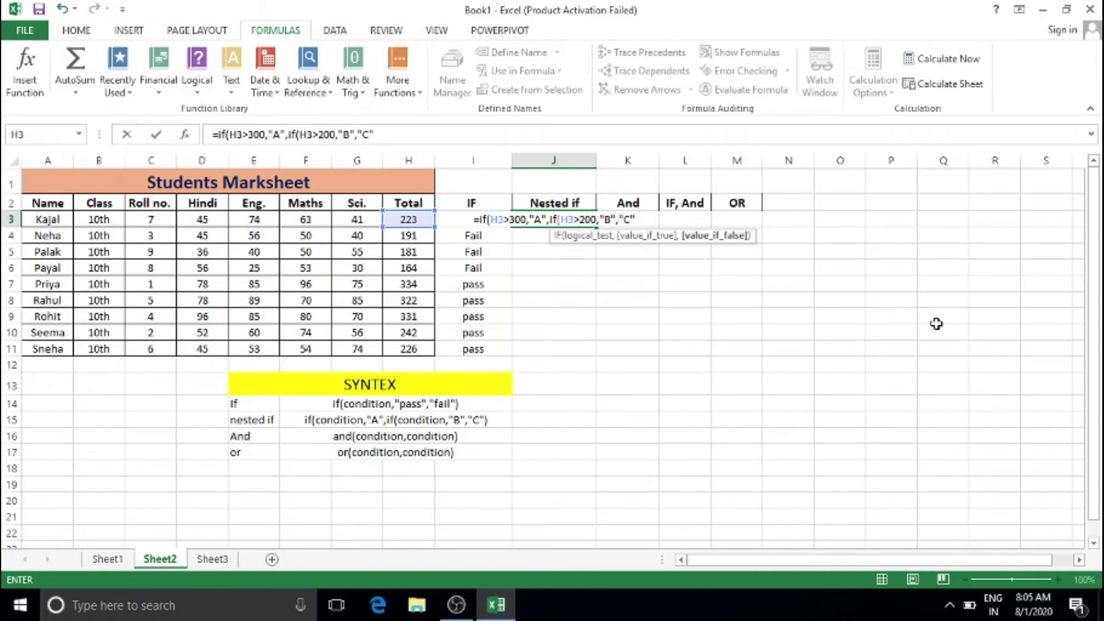
type(")")
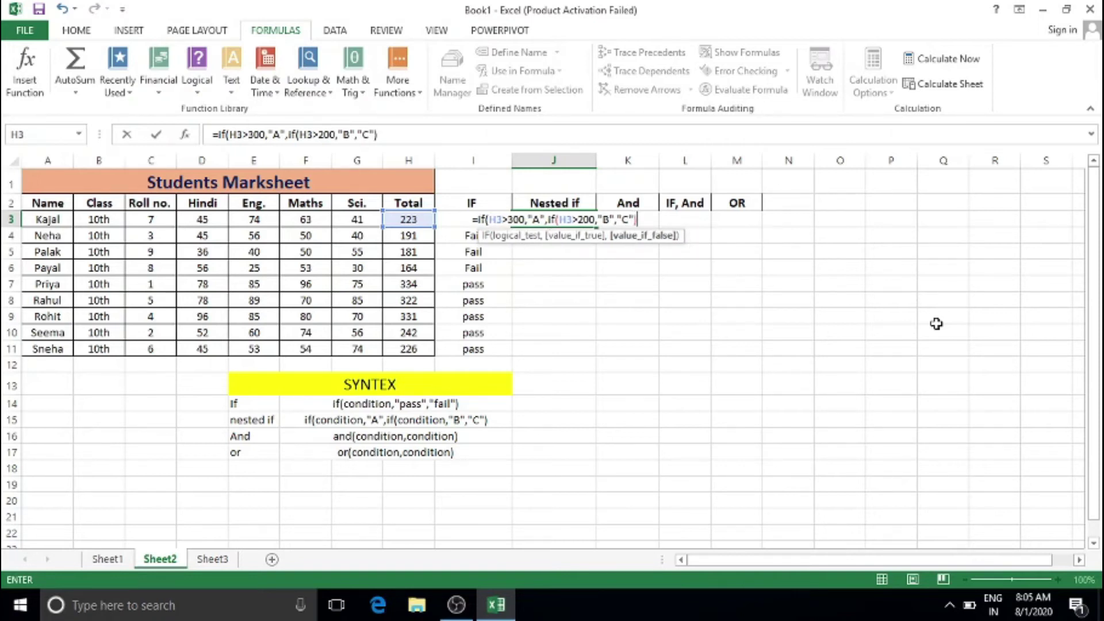
type(")")
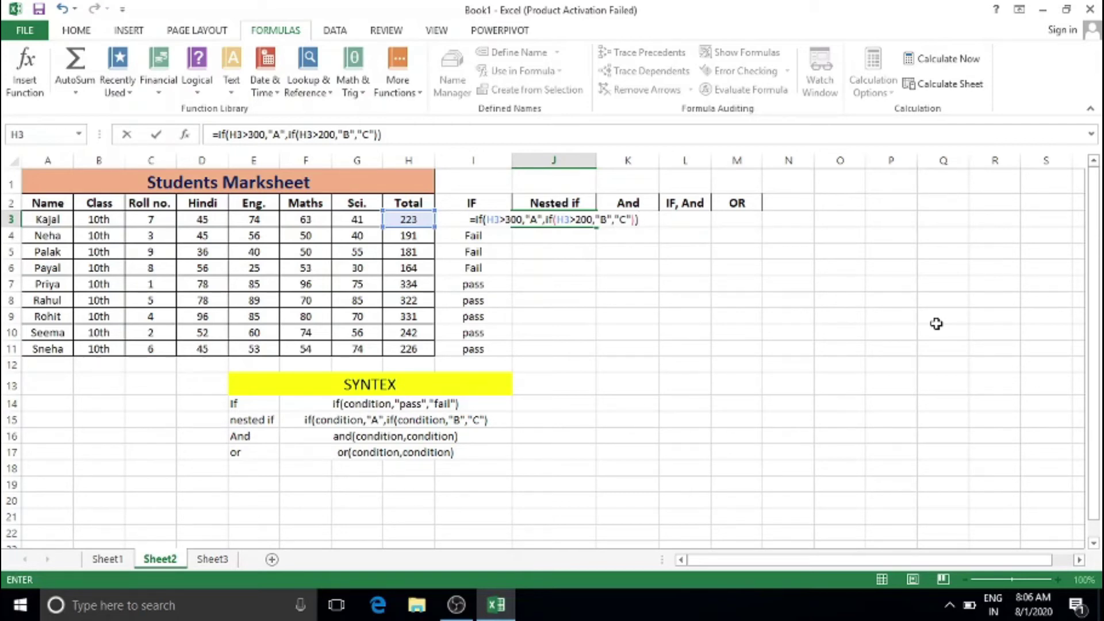
key("Return")
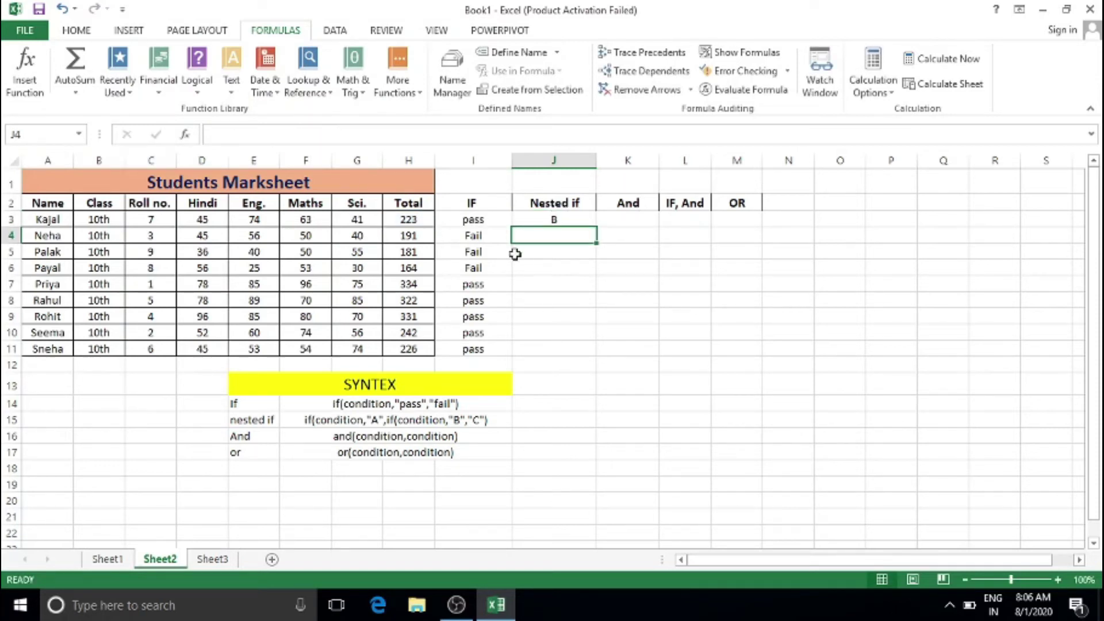
Fill the nested IF formula from J3 down through J11.
left_click(578, 220)
left_click_drag(596, 227, 604, 360)
left_click(683, 300)
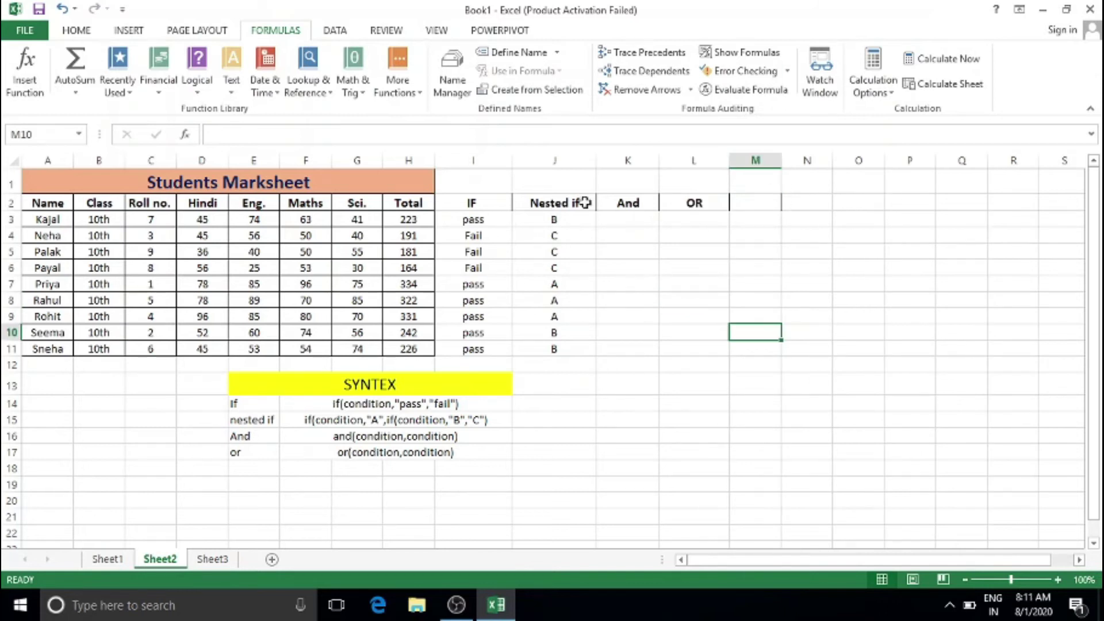
Enter the formula =AND(H3>200,H3<400) in cell K3 under the And heading.
left_click(631, 220)
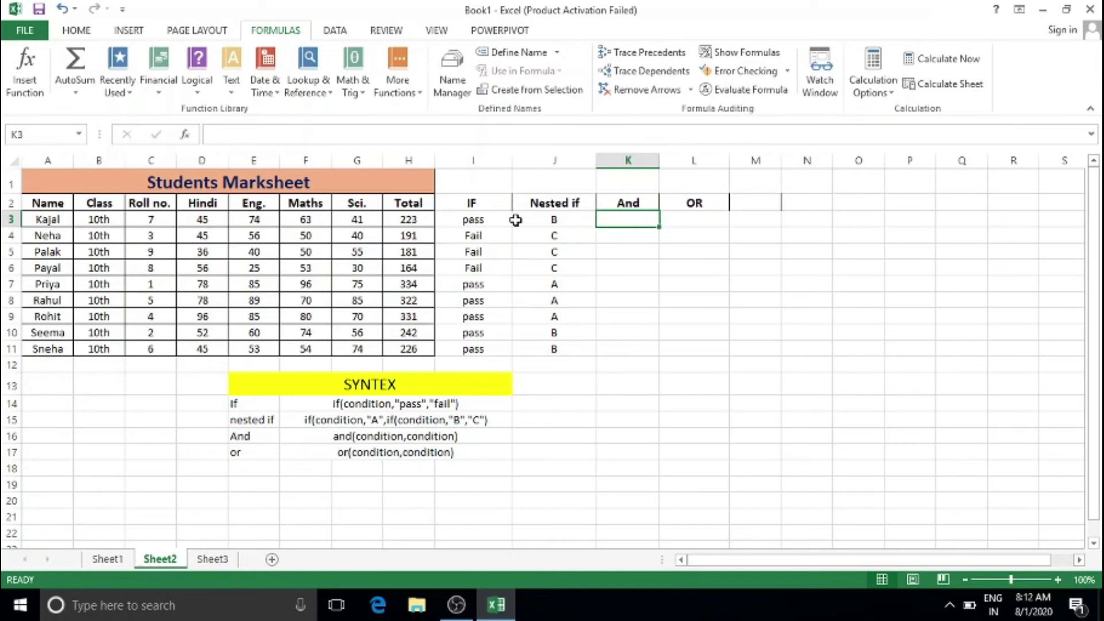
type("=")
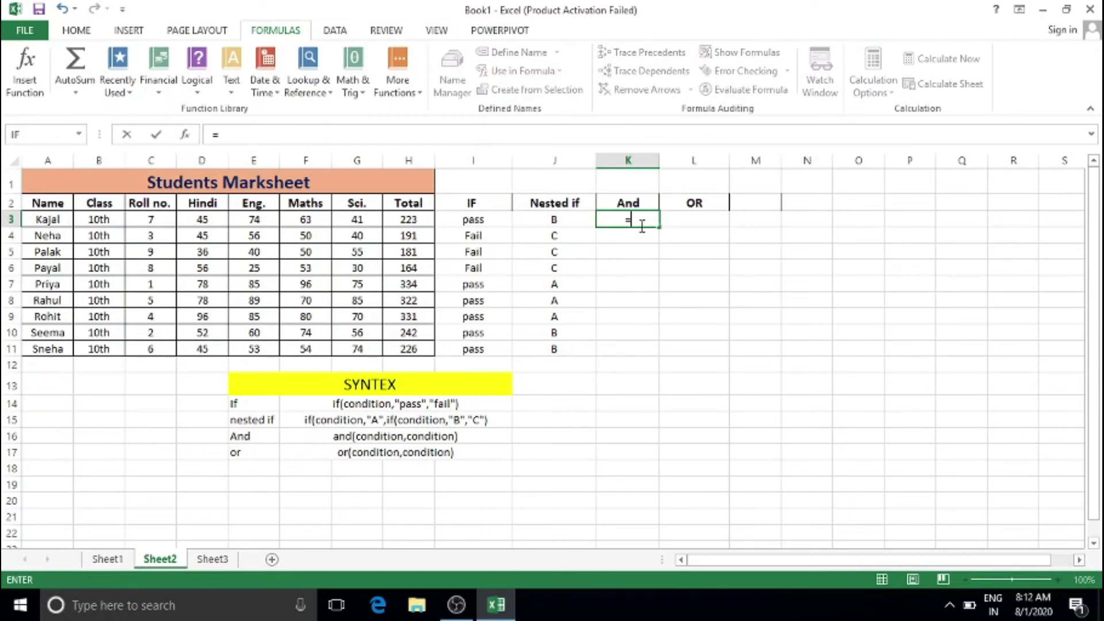
type("and")
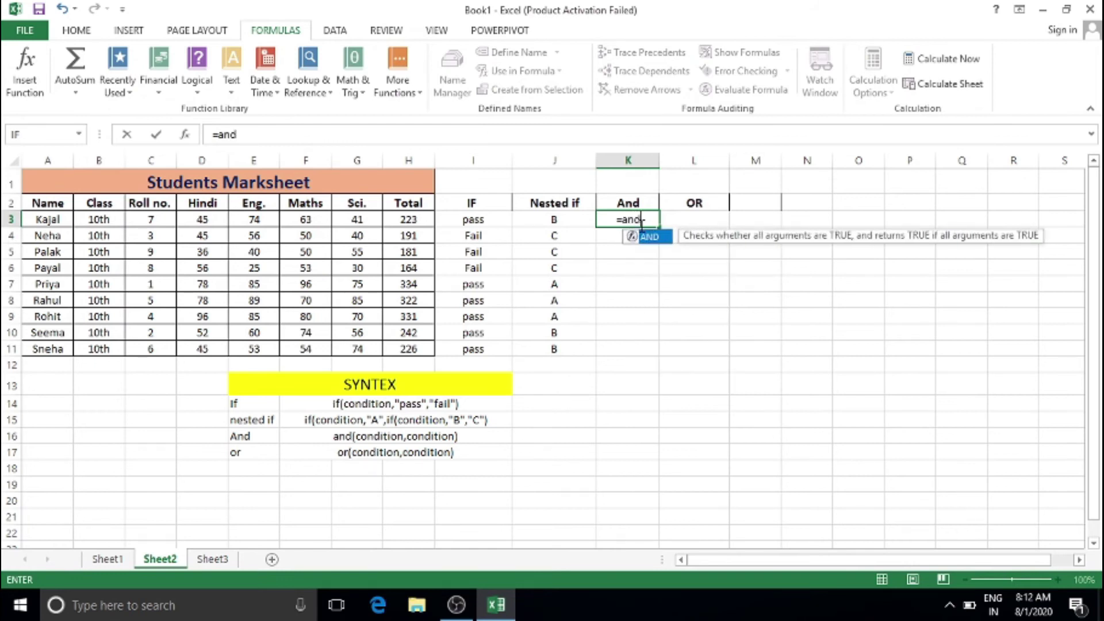
type("(")
left_click(414, 220)
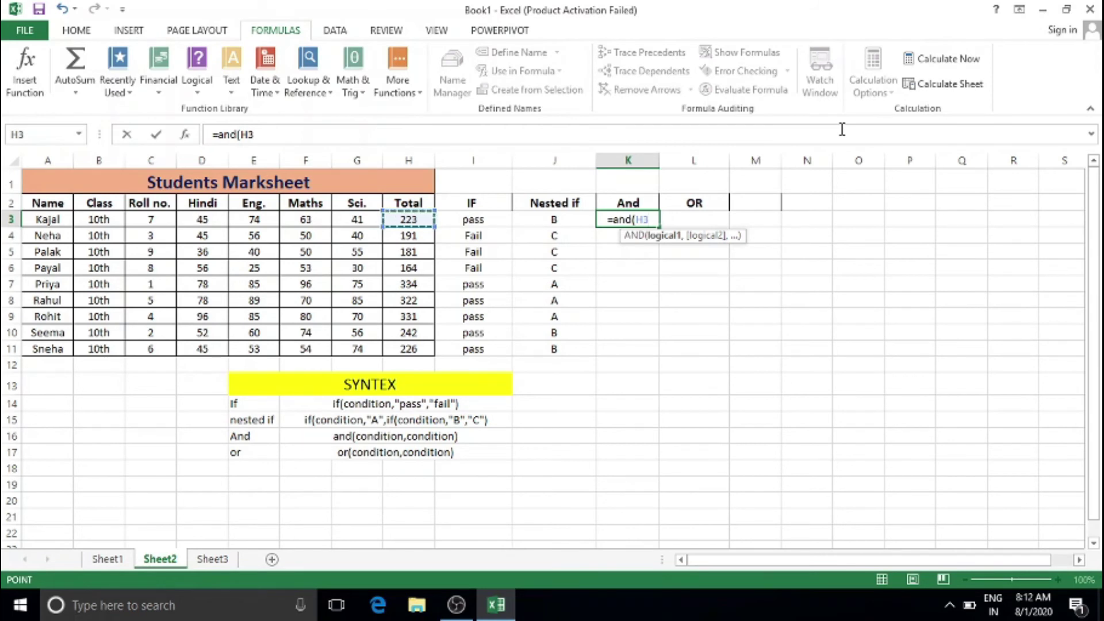
type(">")
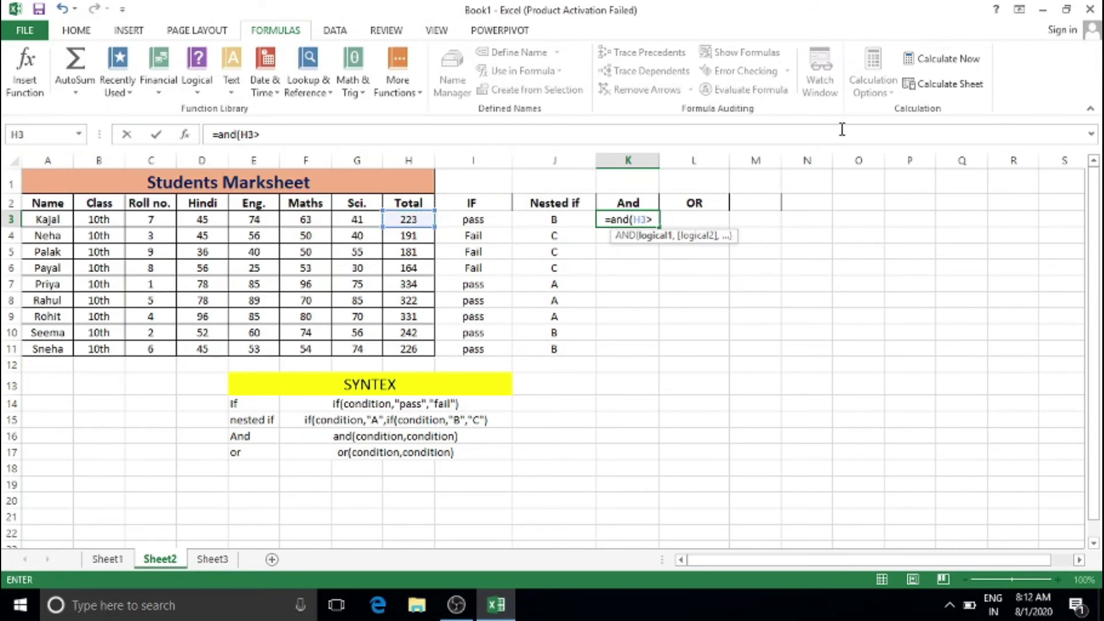
type("200,")
left_click(425, 219)
type("<400")
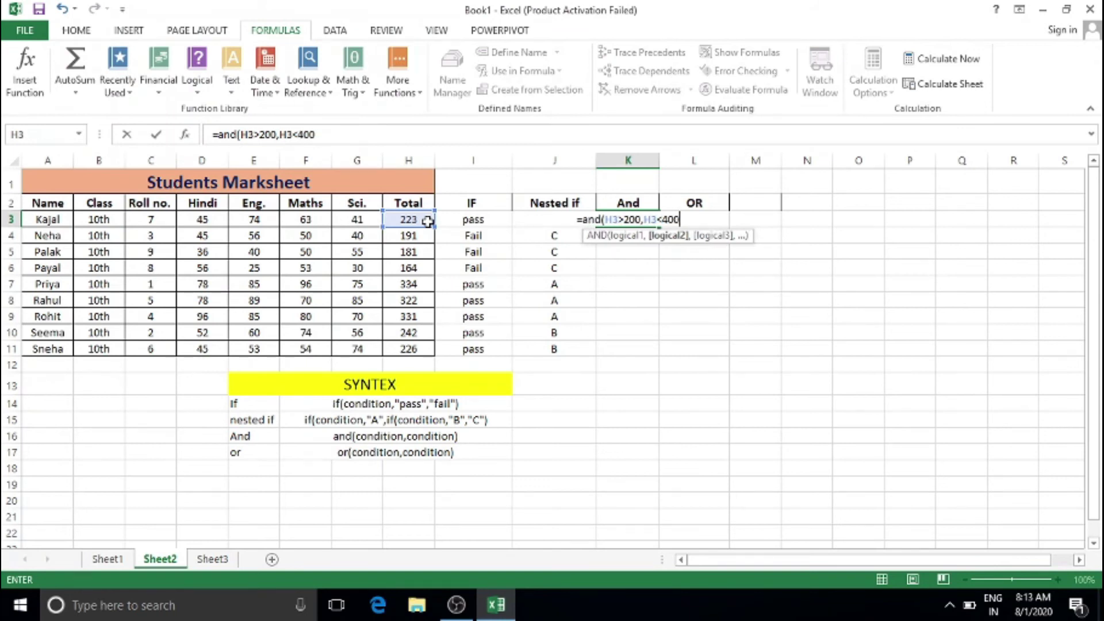
type(")")
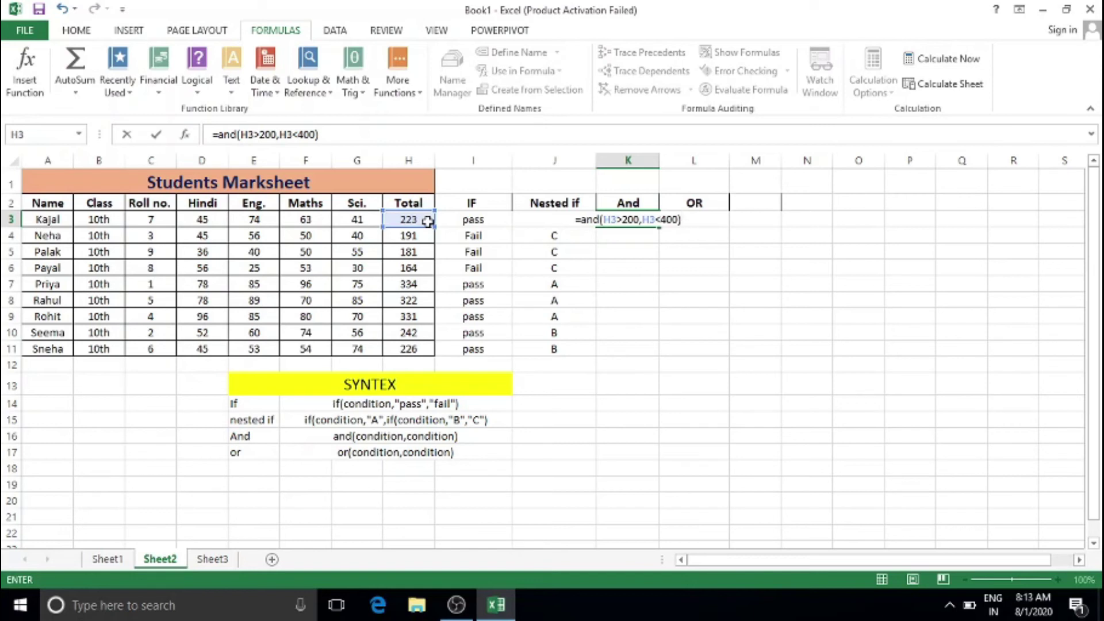
key("Return")
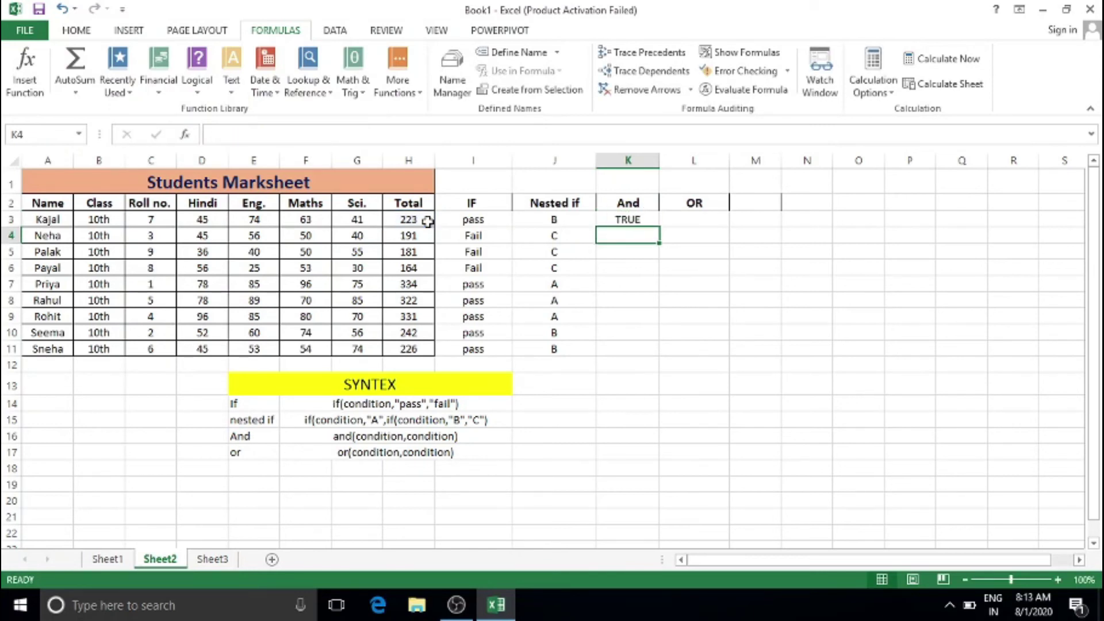
Fill the AND formula from K3 down through K11 and review the copied formulas in K4 to K6.
left_click(604, 217)
left_click_drag(658, 230, 661, 354)
left_click(714, 266)
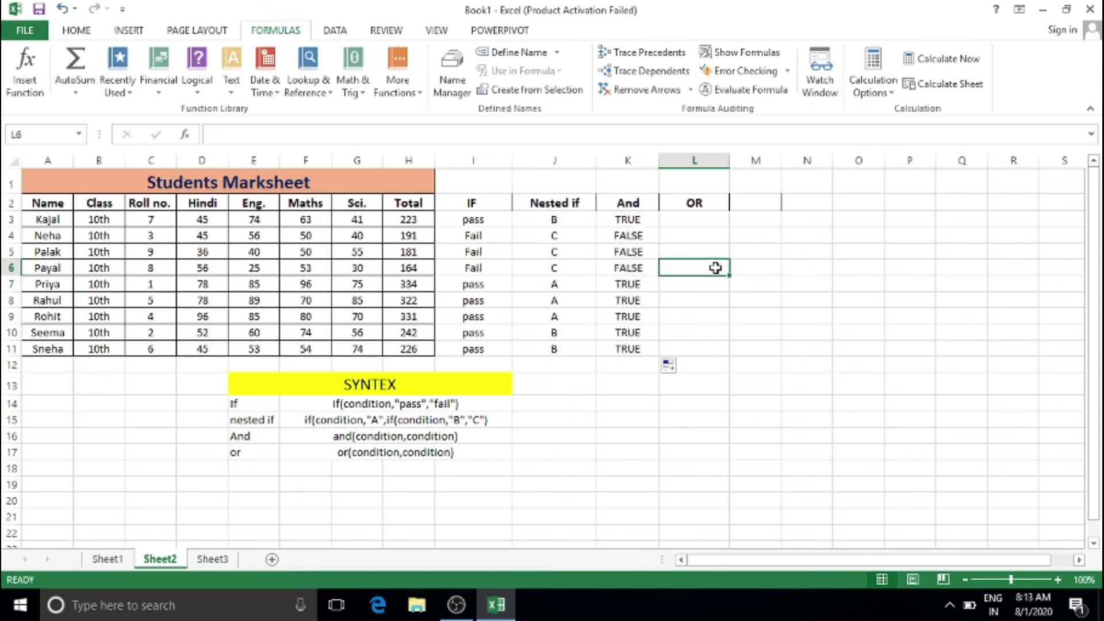
left_click(610, 236)
left_click(609, 252)
left_click(614, 269)
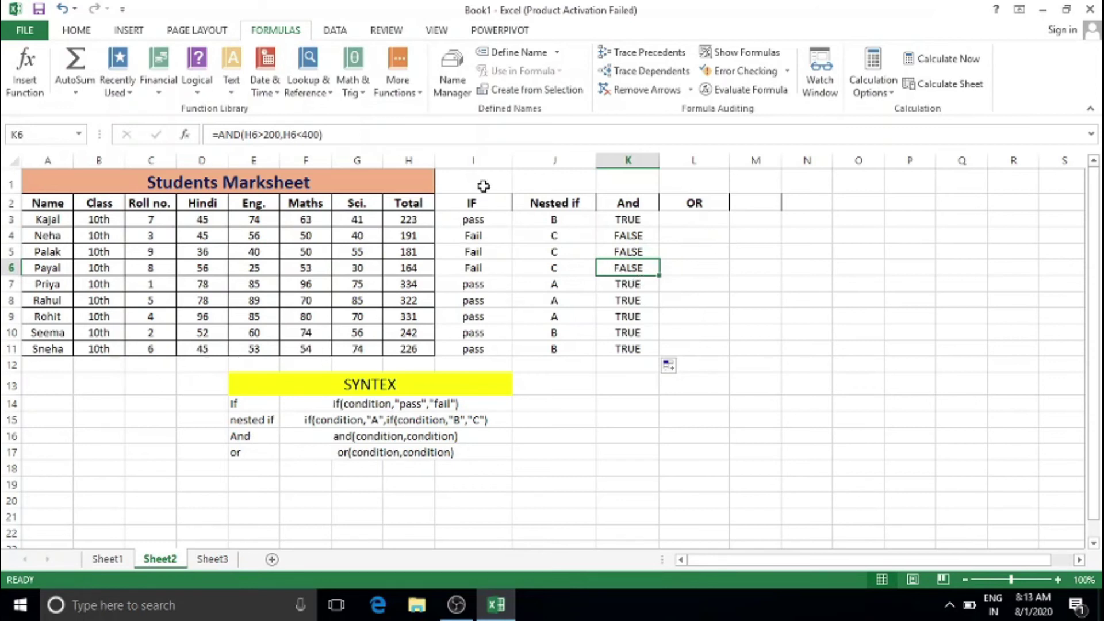
left_click(698, 222)
left_click(696, 252)
left_click(694, 300)
left_click(823, 268)
left_click(690, 233)
left_click(697, 269)
left_click(758, 254)
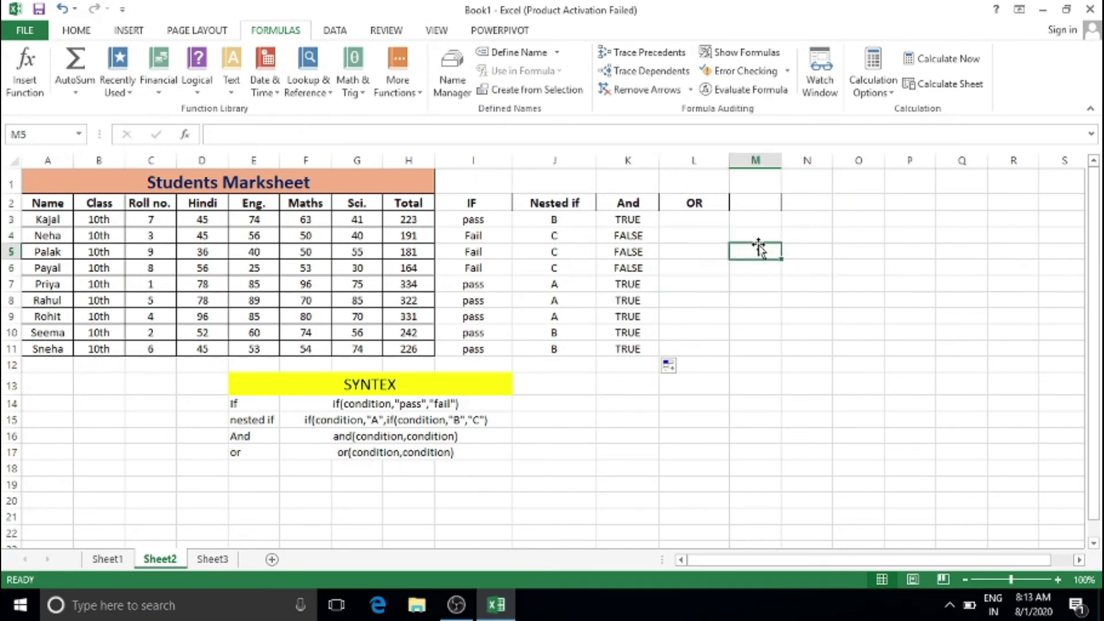
left_click(817, 220)
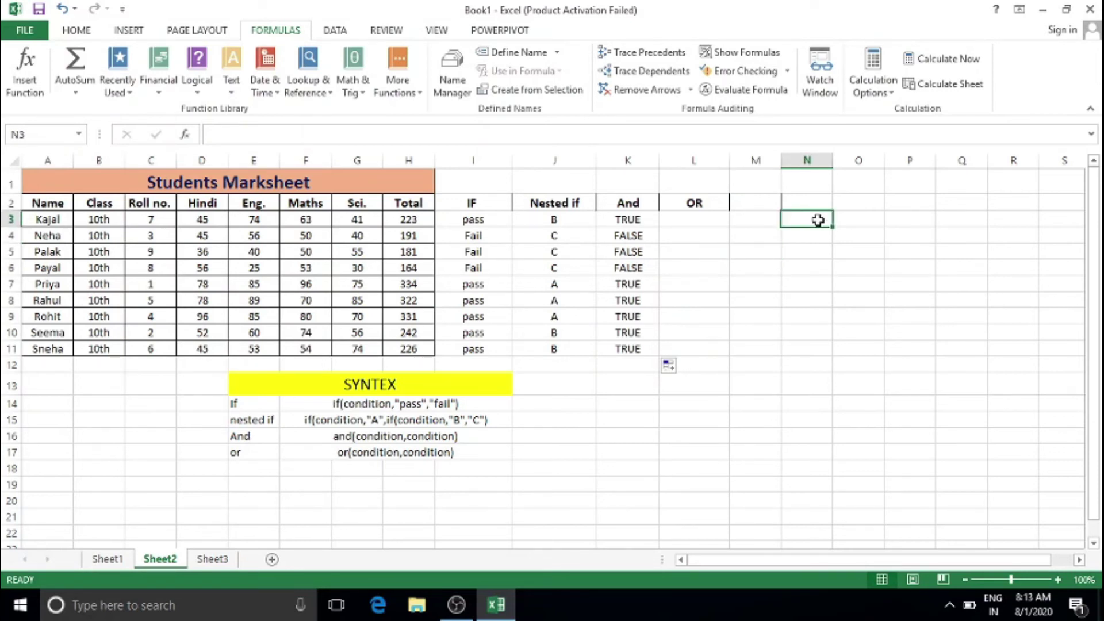
left_click(816, 202)
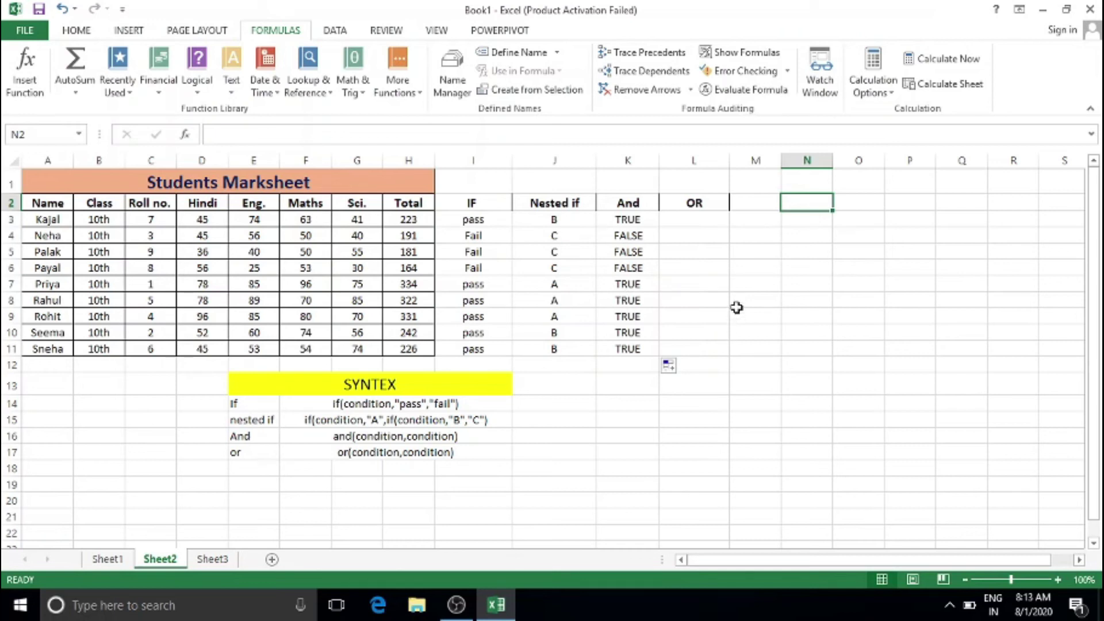
Enter the formula =OR(H3>200,H3<400) in cell L3 under the OR heading.
left_click(689, 217)
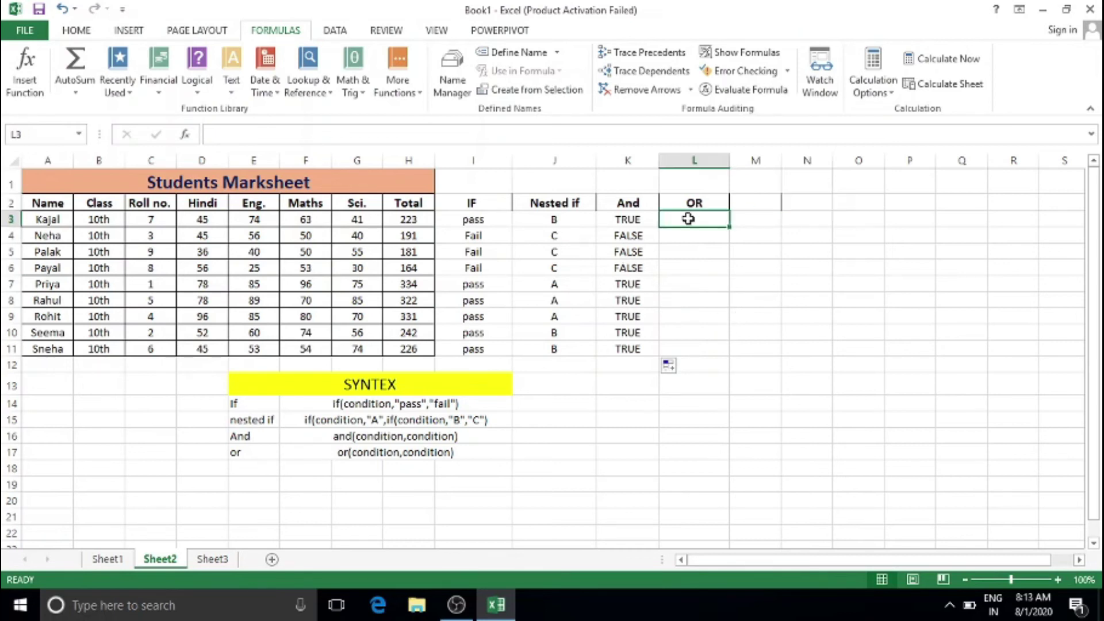
type("=or")
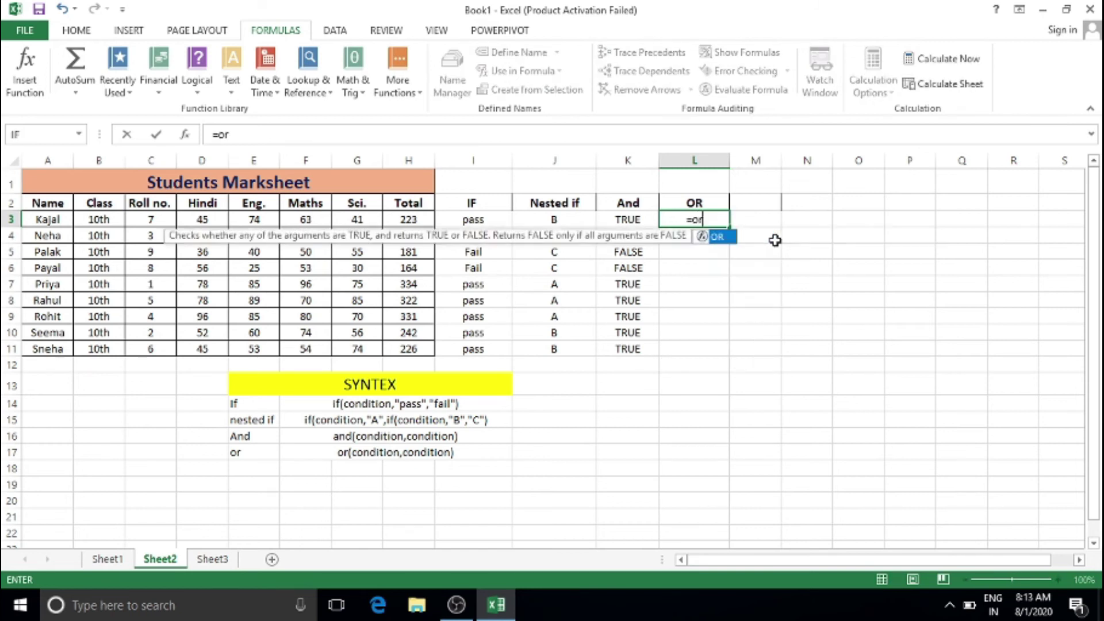
type("(")
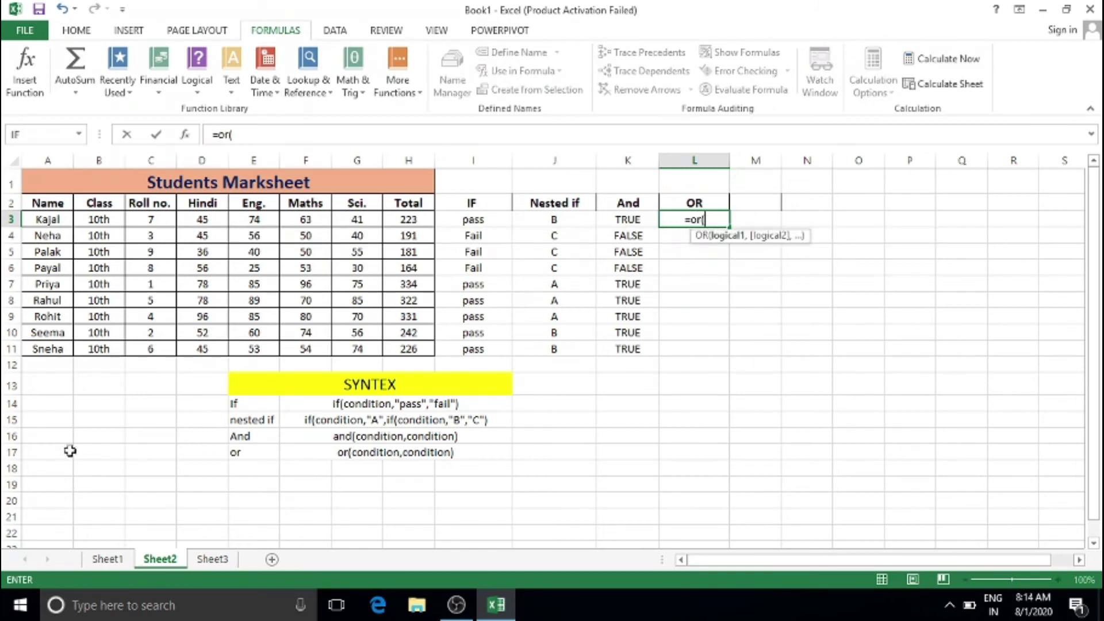
left_click(408, 222)
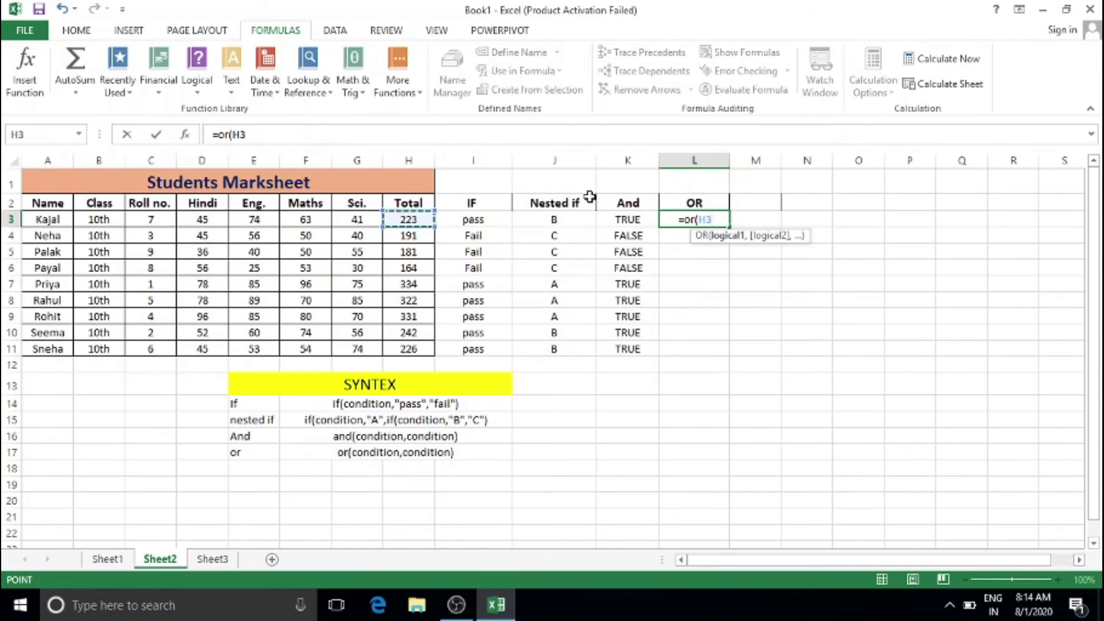
type(">")
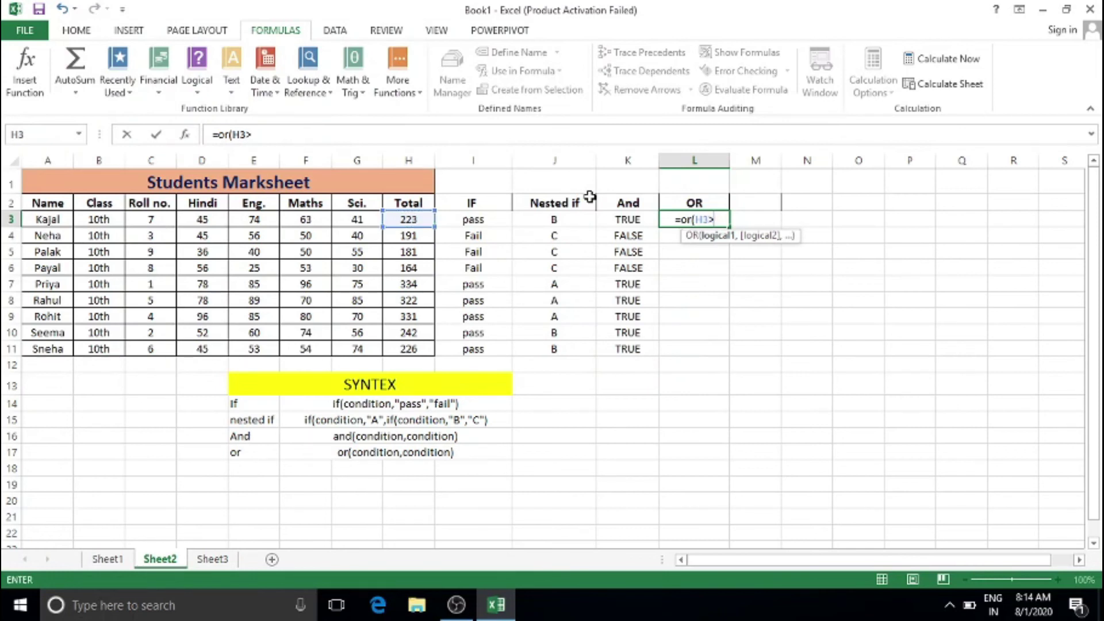
type("200")
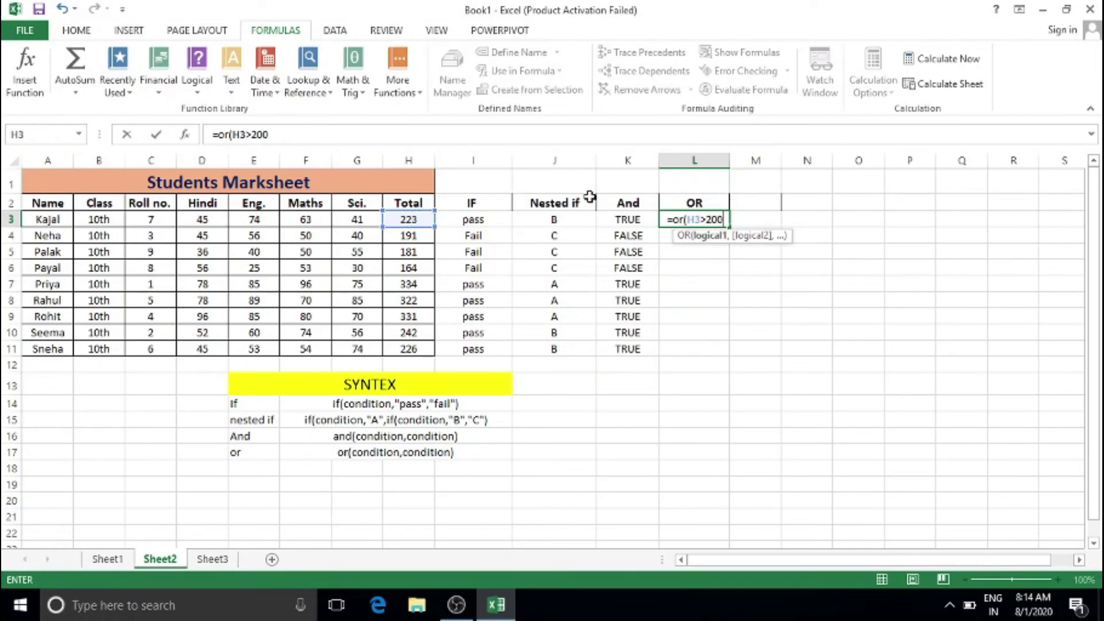
type(",")
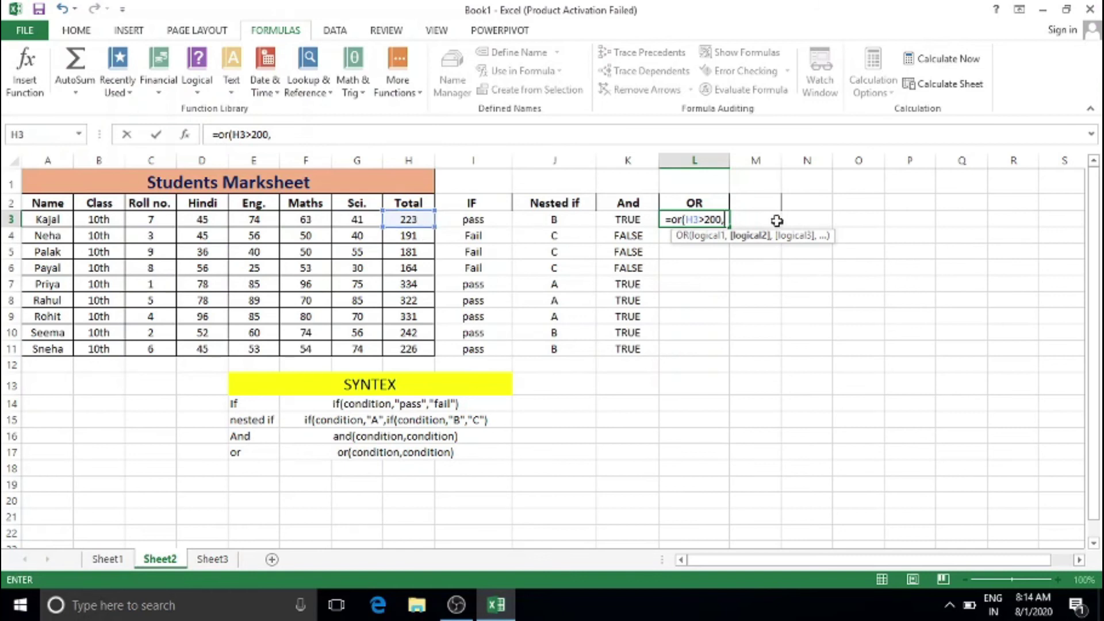
left_click(402, 224)
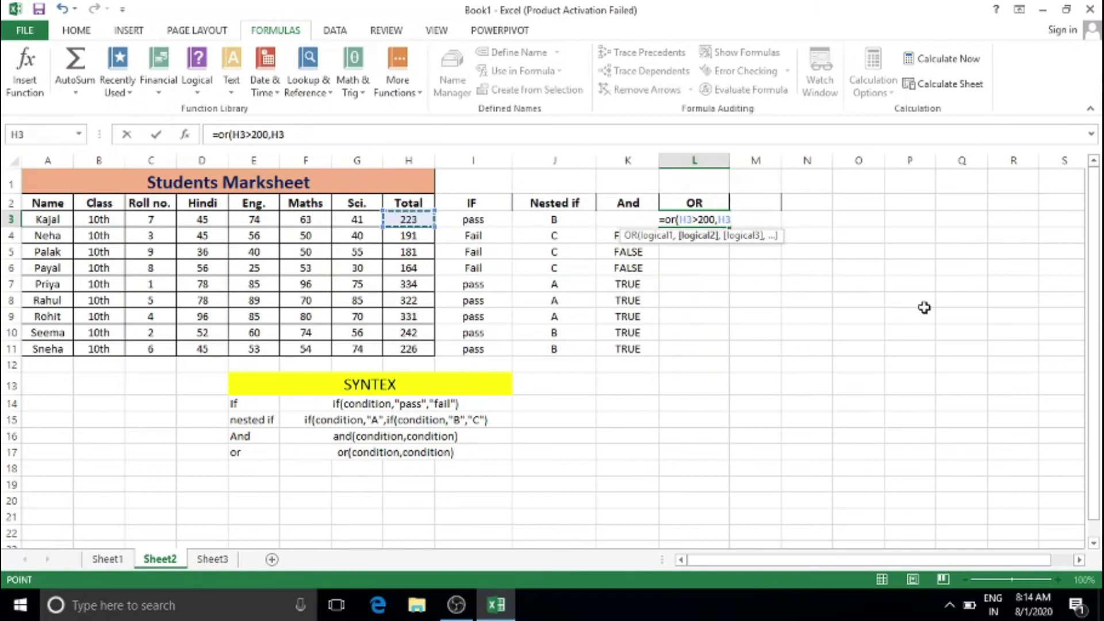
type("<400)")
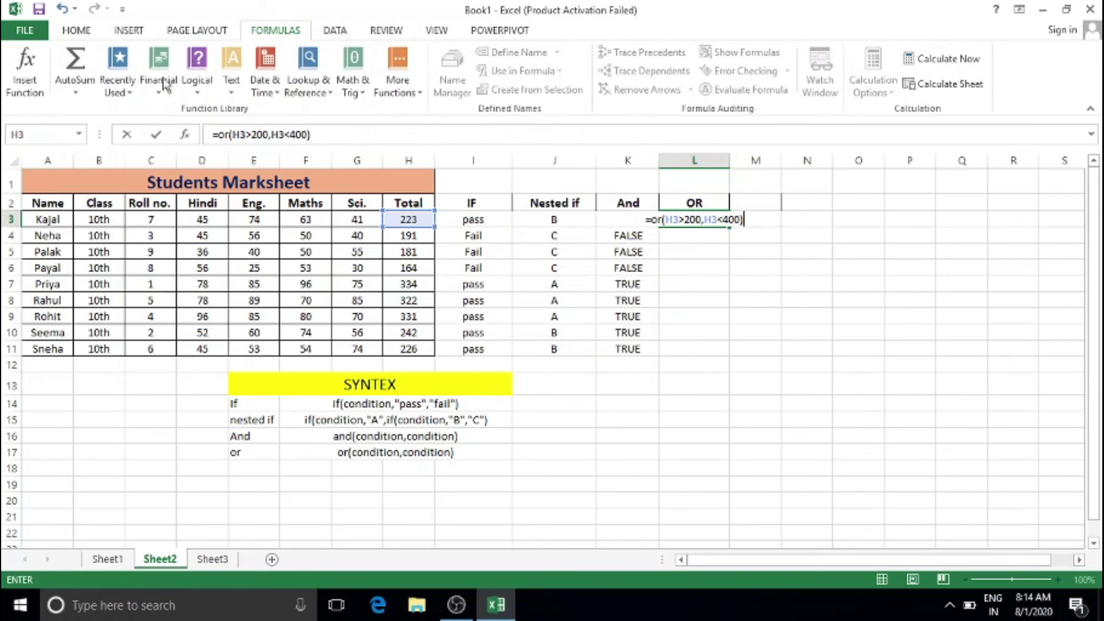
key("Return")
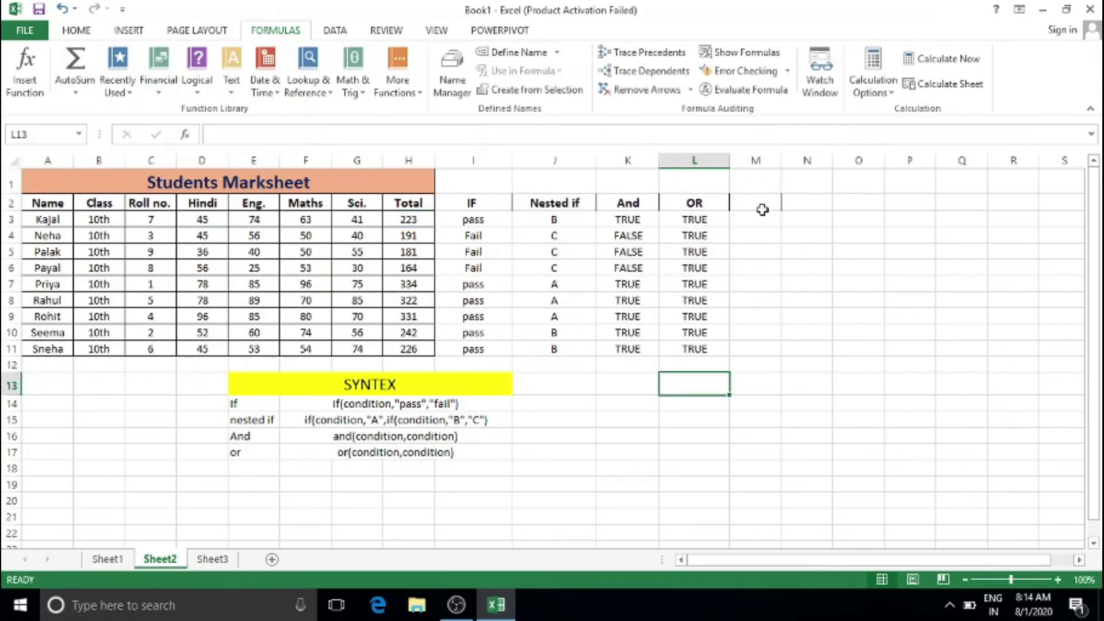
Fill the OR formula from L3 down through L11 and review the or syntax entry in row 17.
left_click_drag(689, 218, 697, 349)
left_click(916, 208)
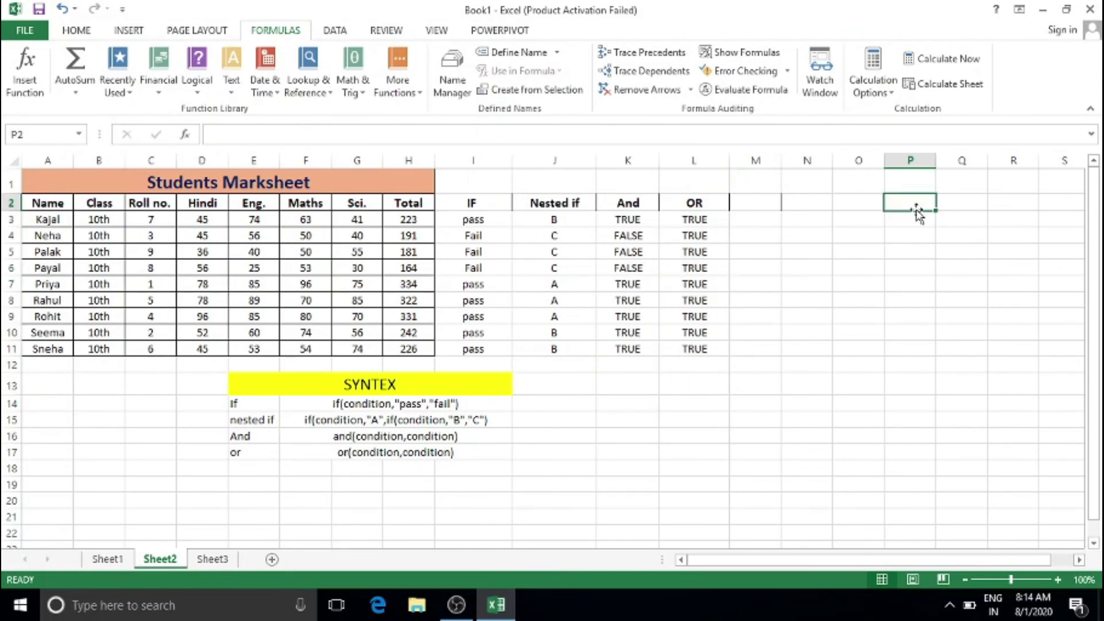
scroll(662, 345, "down", 3)
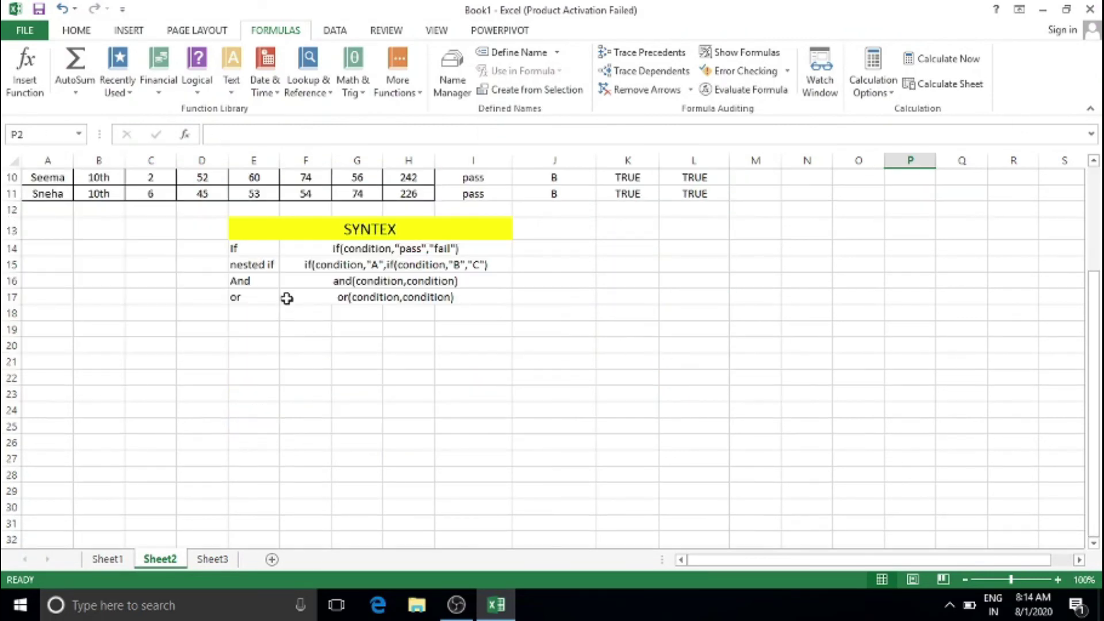
left_click(333, 295)
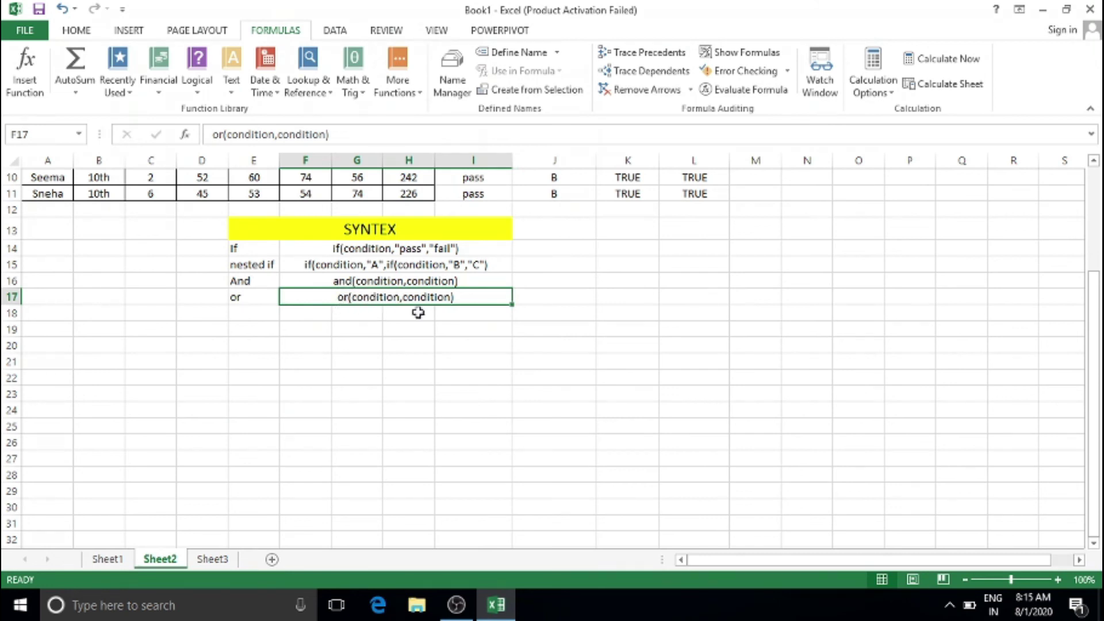
left_click(428, 406)
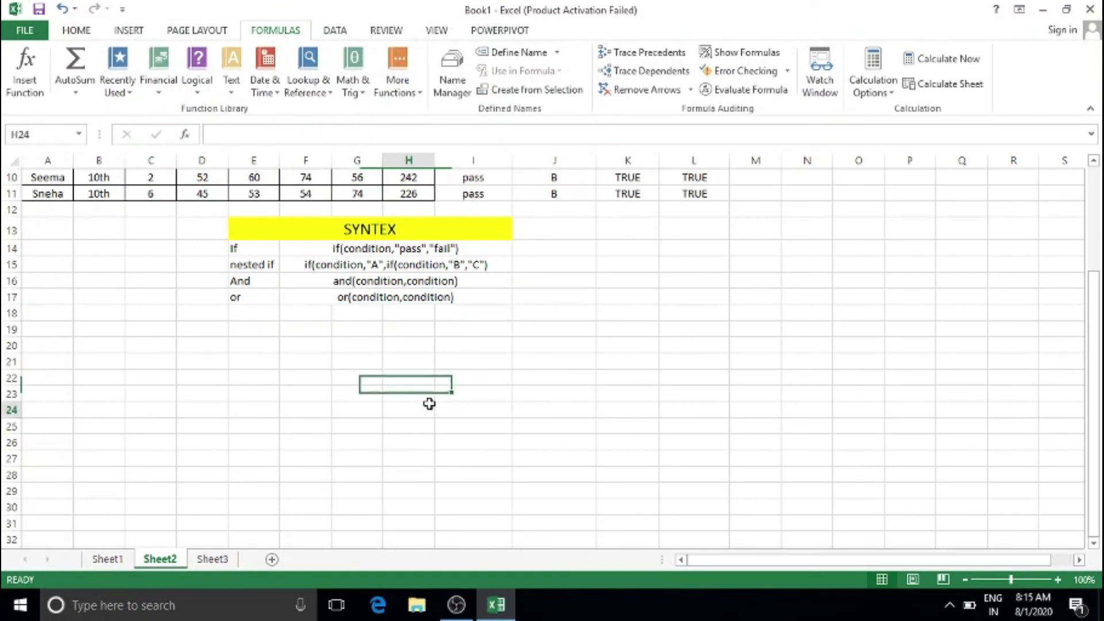
scroll(448, 330, "up", 3)
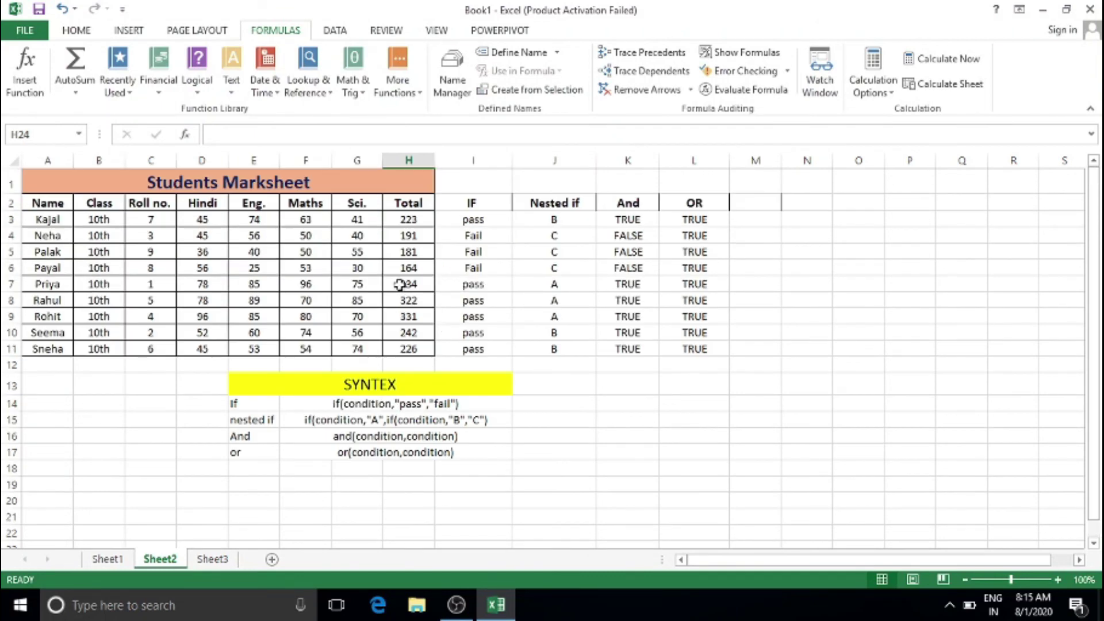
left_click(399, 181)
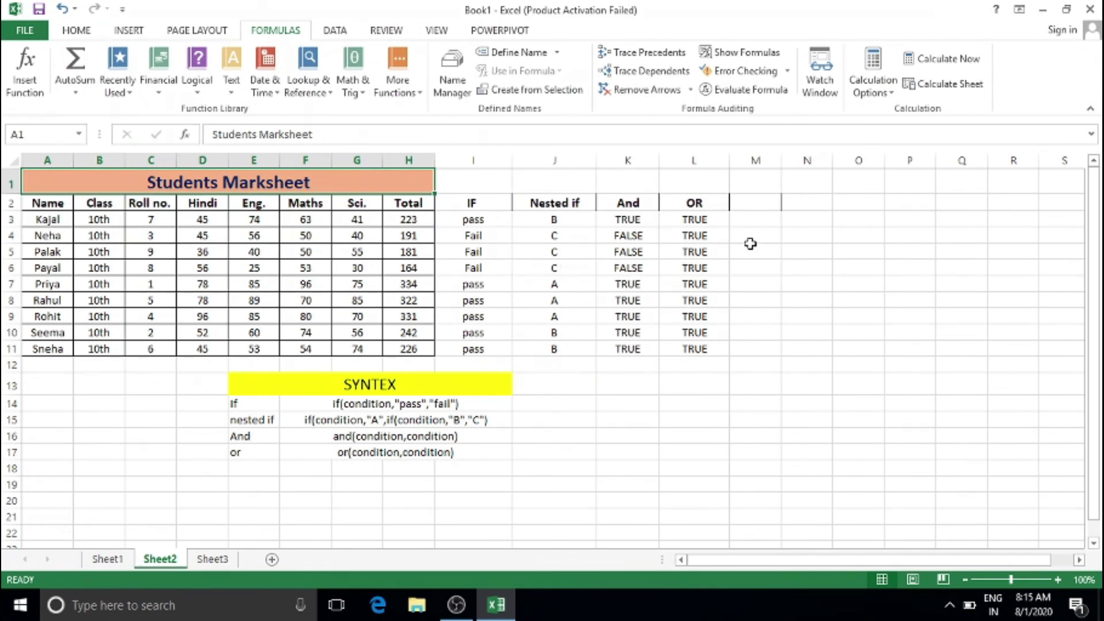
left_click(843, 275)
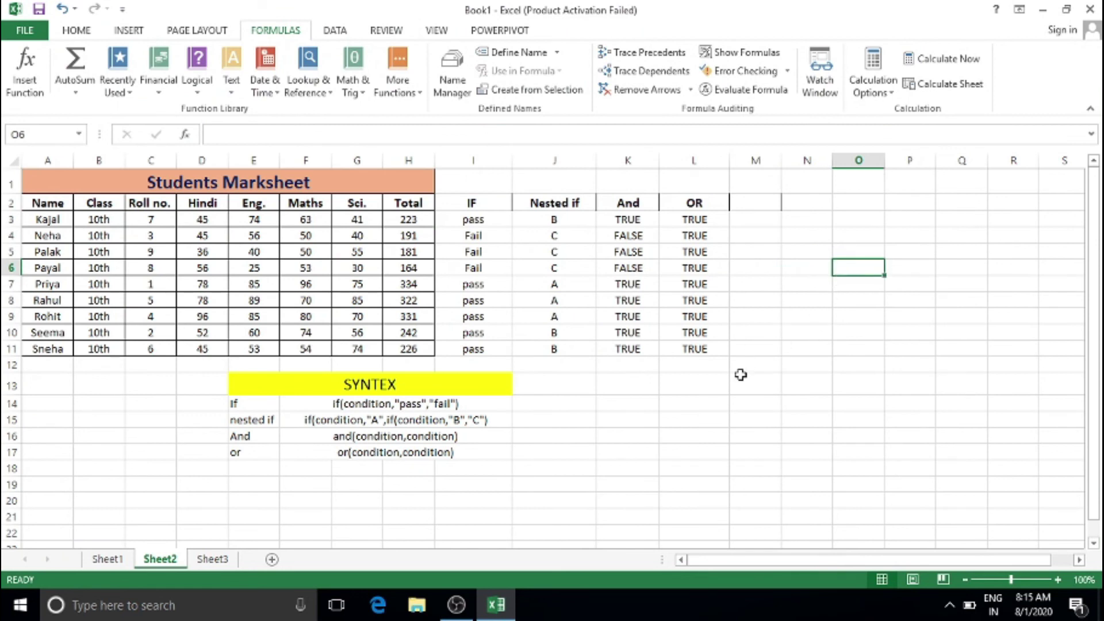
left_click(674, 421)
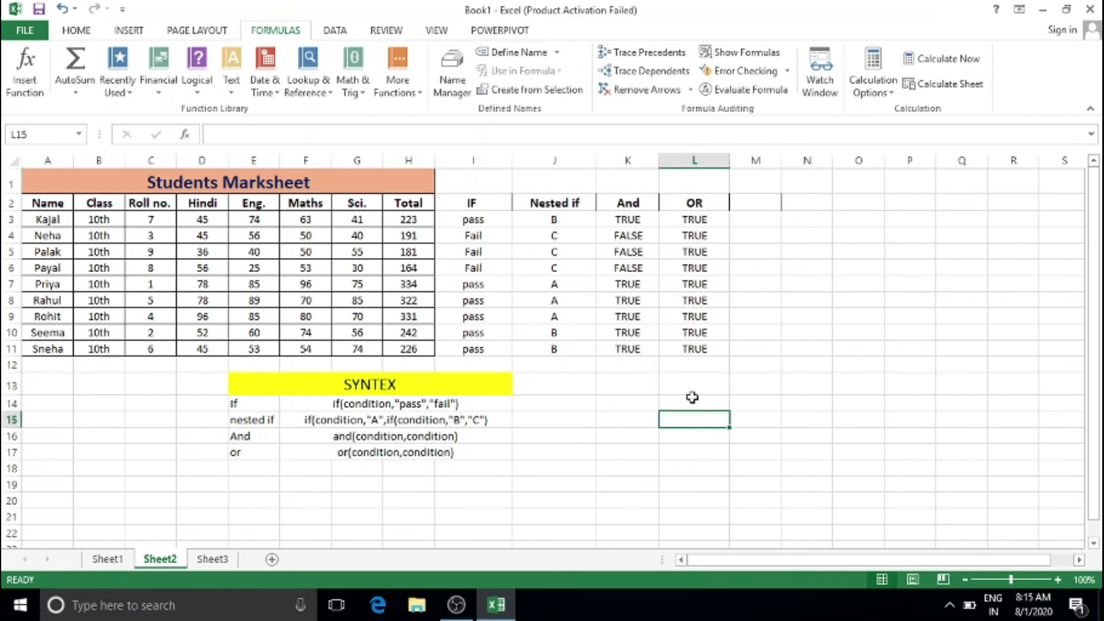
left_click(879, 282)
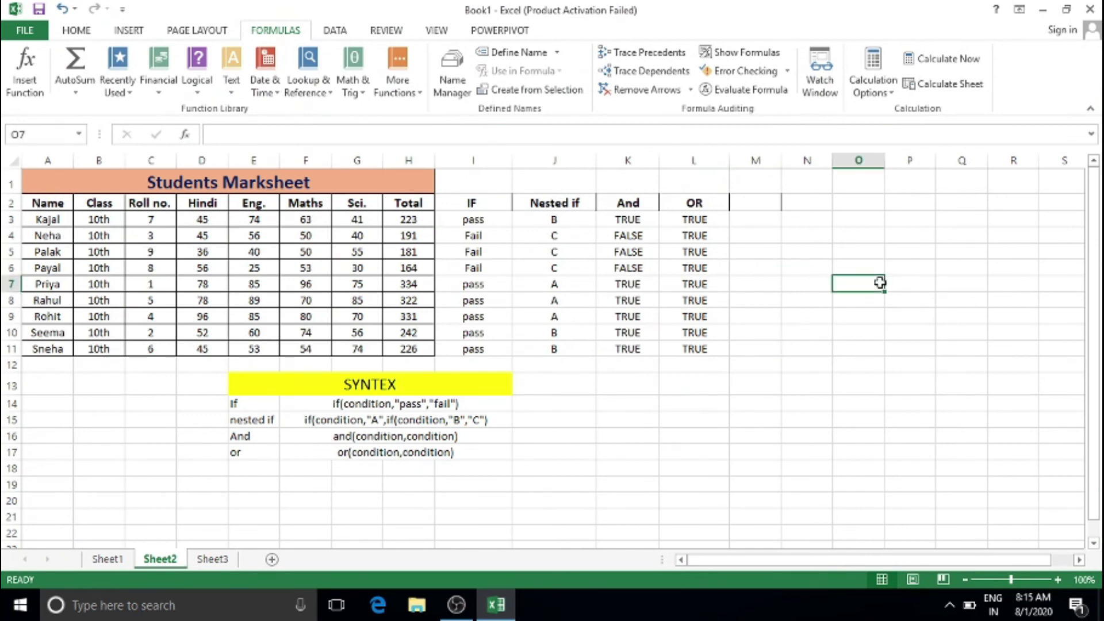
left_click_drag(776, 220, 794, 314)
left_click_drag(857, 220, 853, 270)
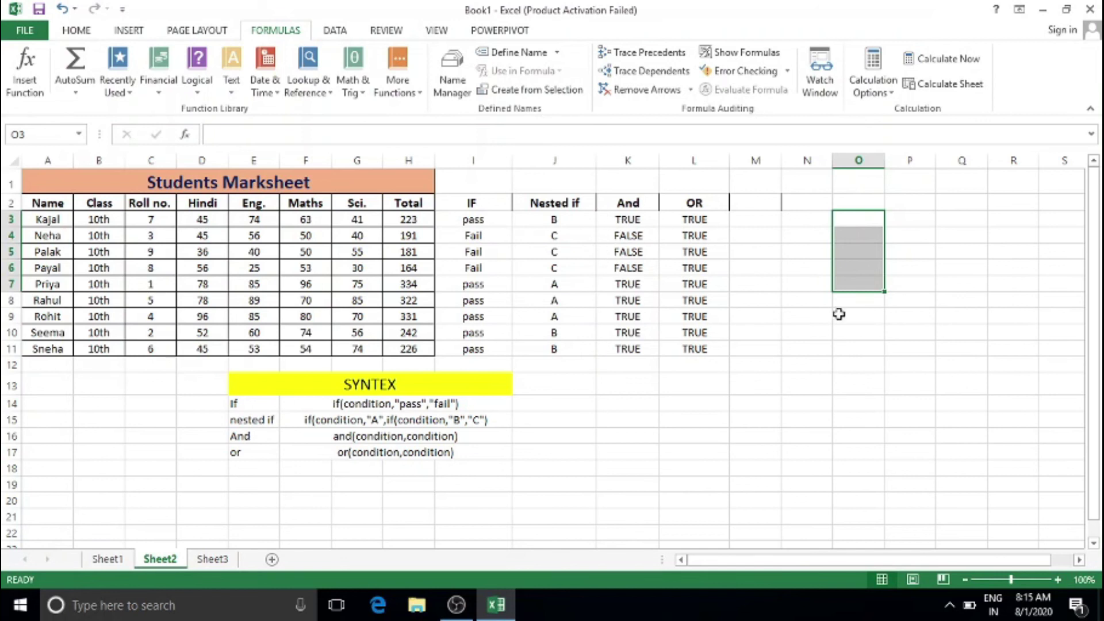
left_click(858, 349)
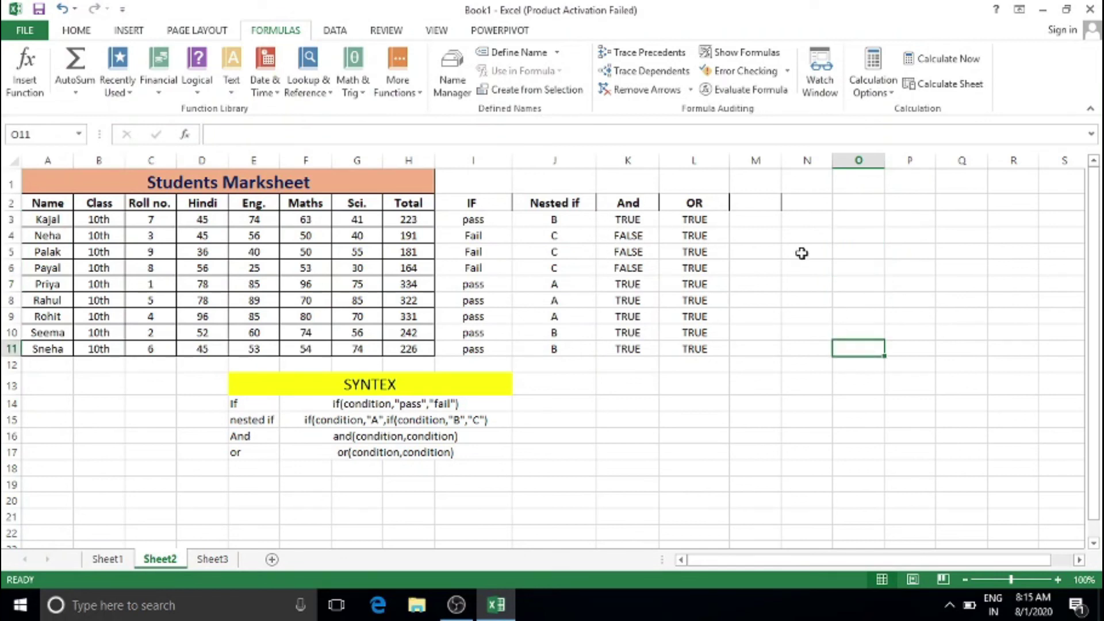
From cell M2, examine the Logical functions in the Insert Function dialog and the list of Financial functions without inserting any.
left_click(746, 204)
left_click(203, 92)
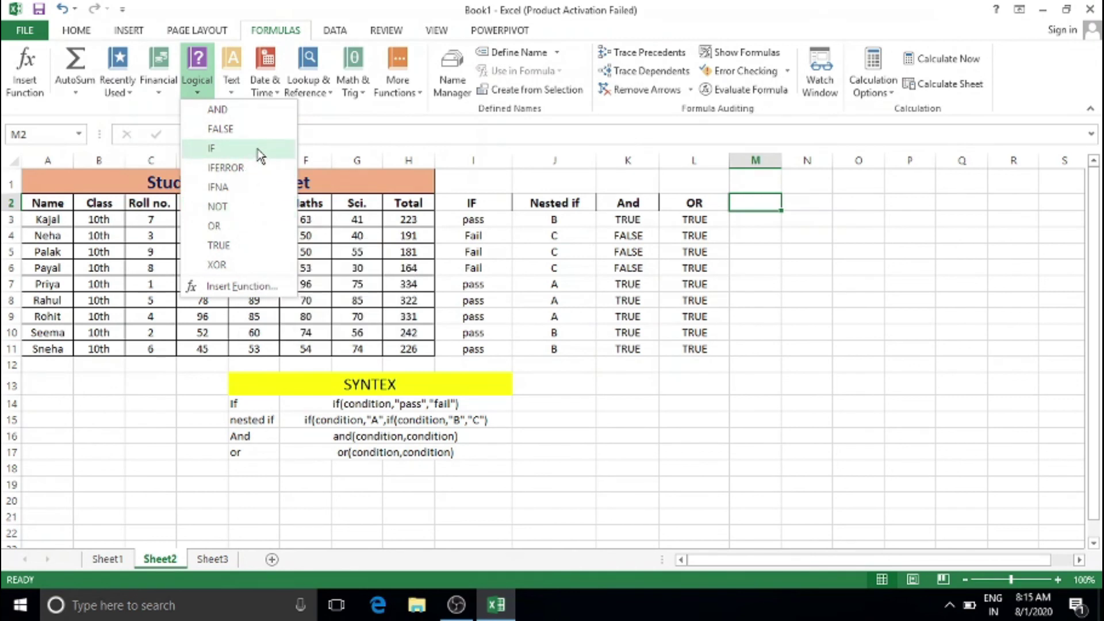
left_click(257, 290)
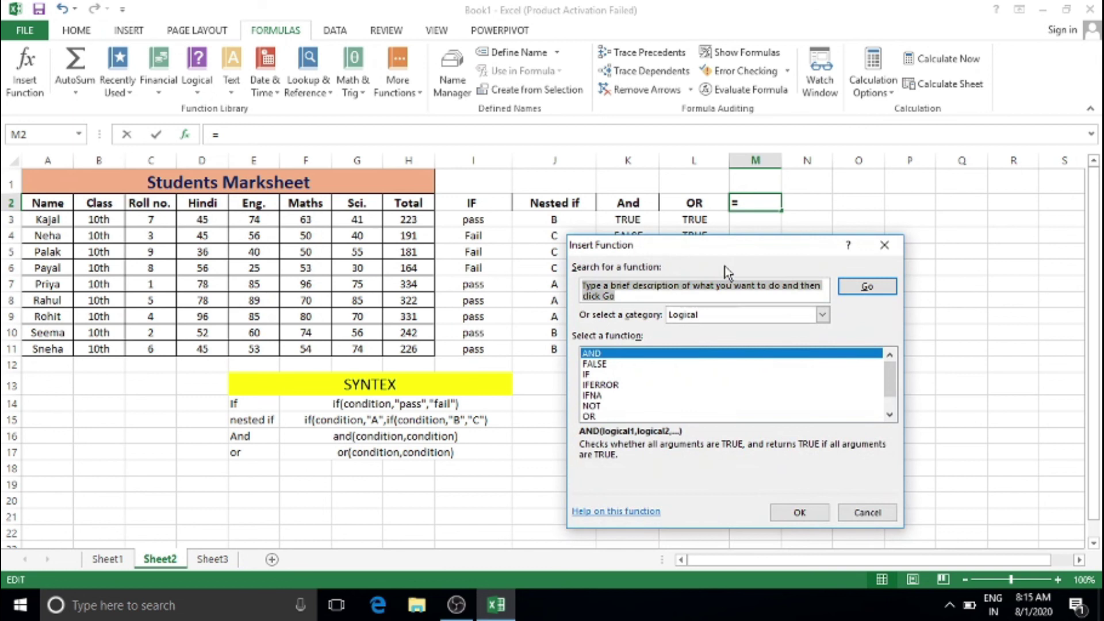
left_click_drag(720, 257, 751, 156)
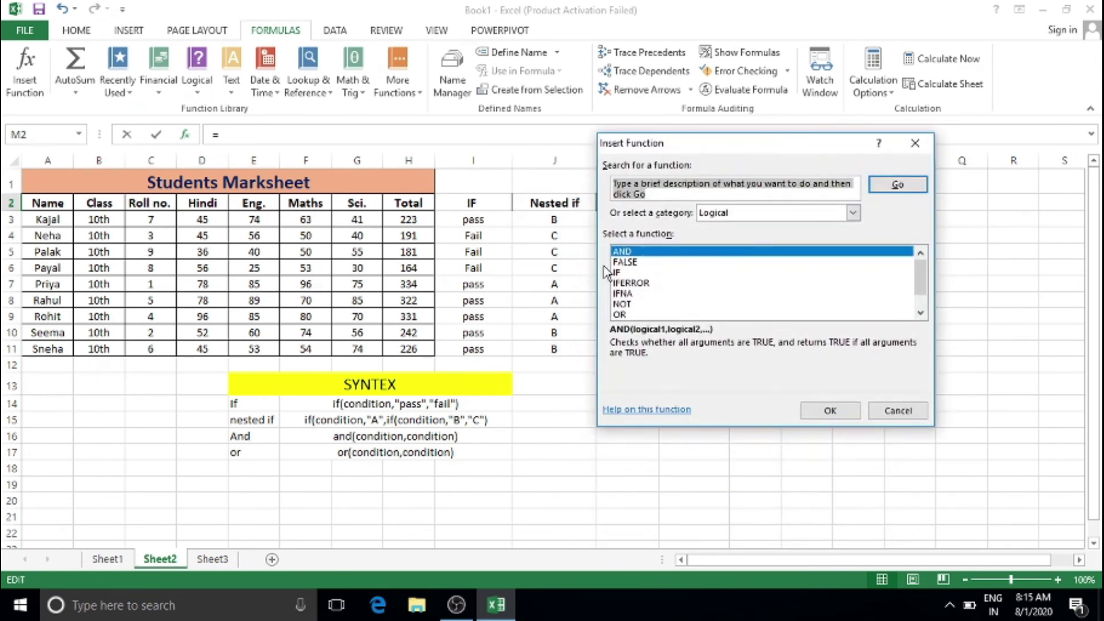
scroll(706, 285, "down", 1)
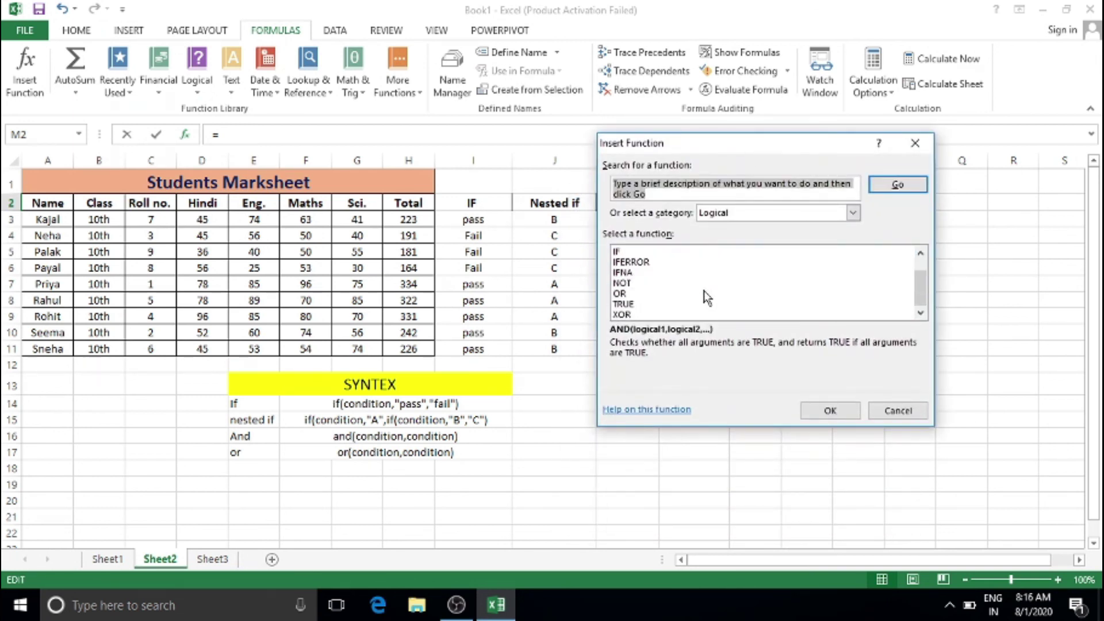
left_click(928, 147)
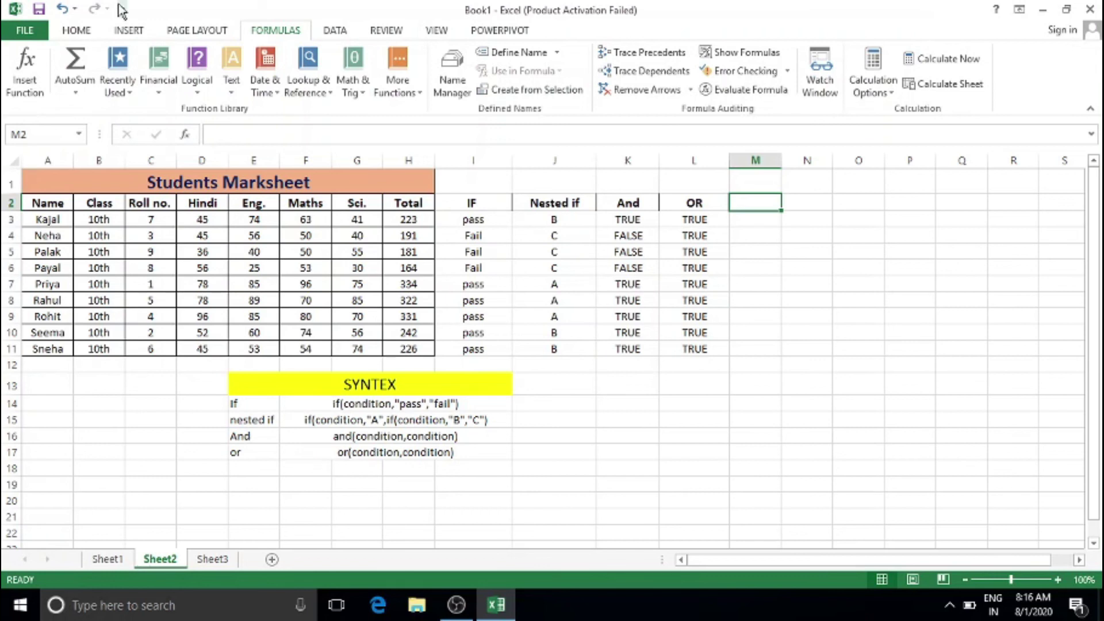
left_click(157, 90)
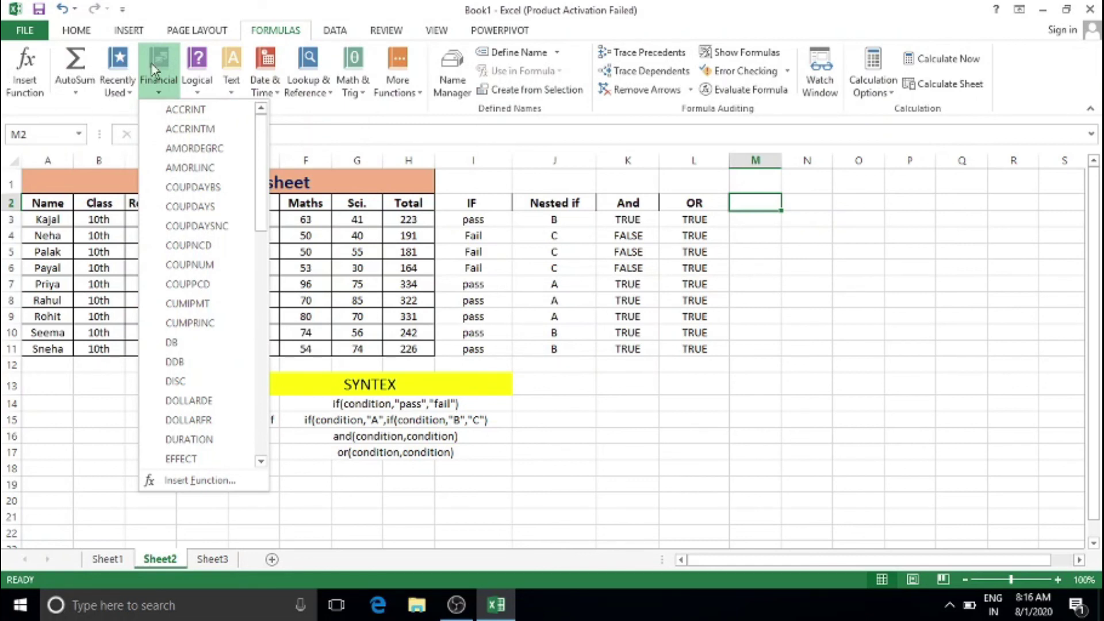
left_click(833, 276)
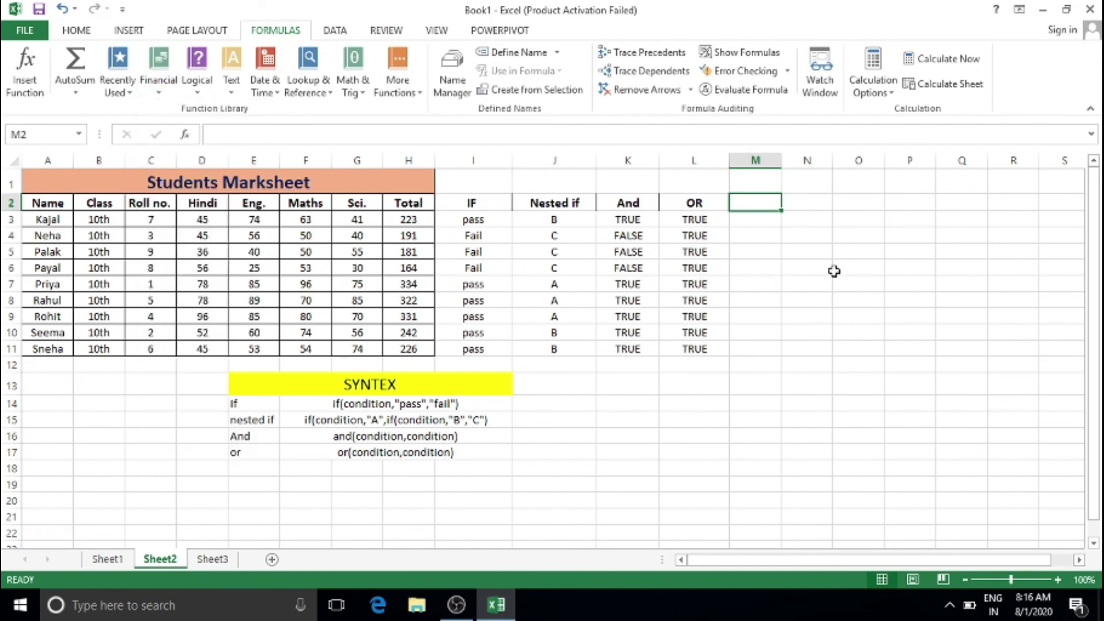
left_click(159, 75)
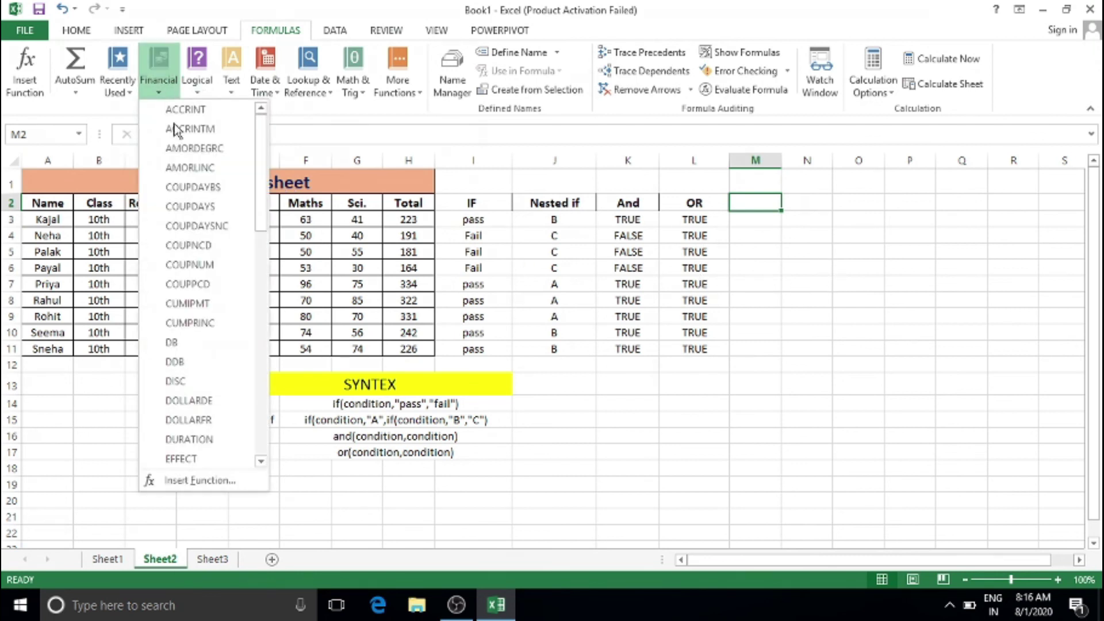
left_click_drag(257, 130, 267, 105)
left_click(809, 268)
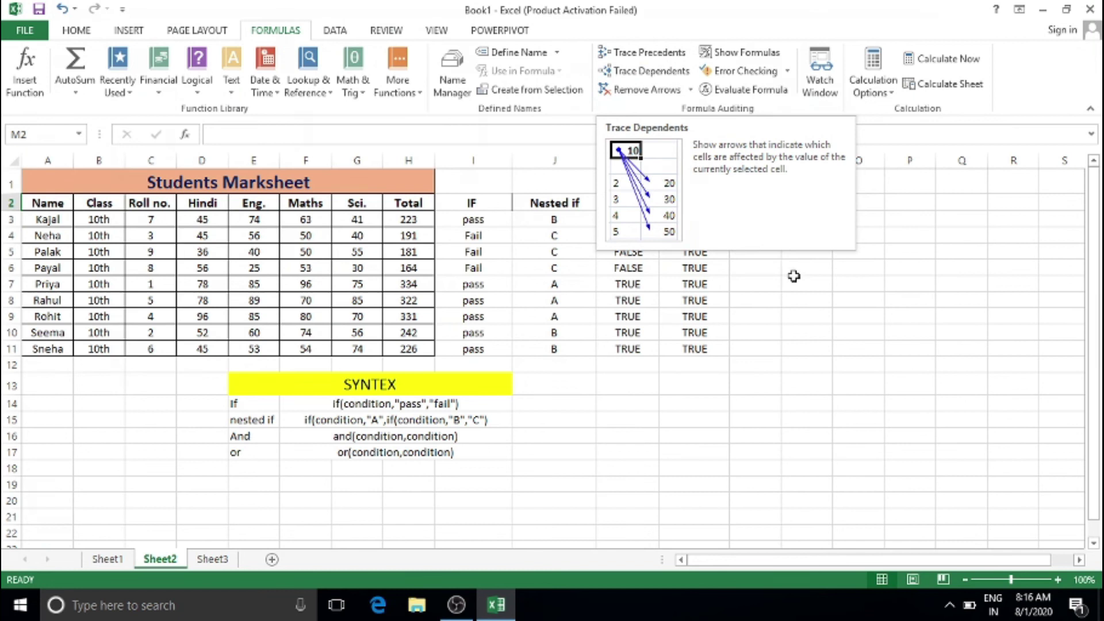
left_click(802, 208)
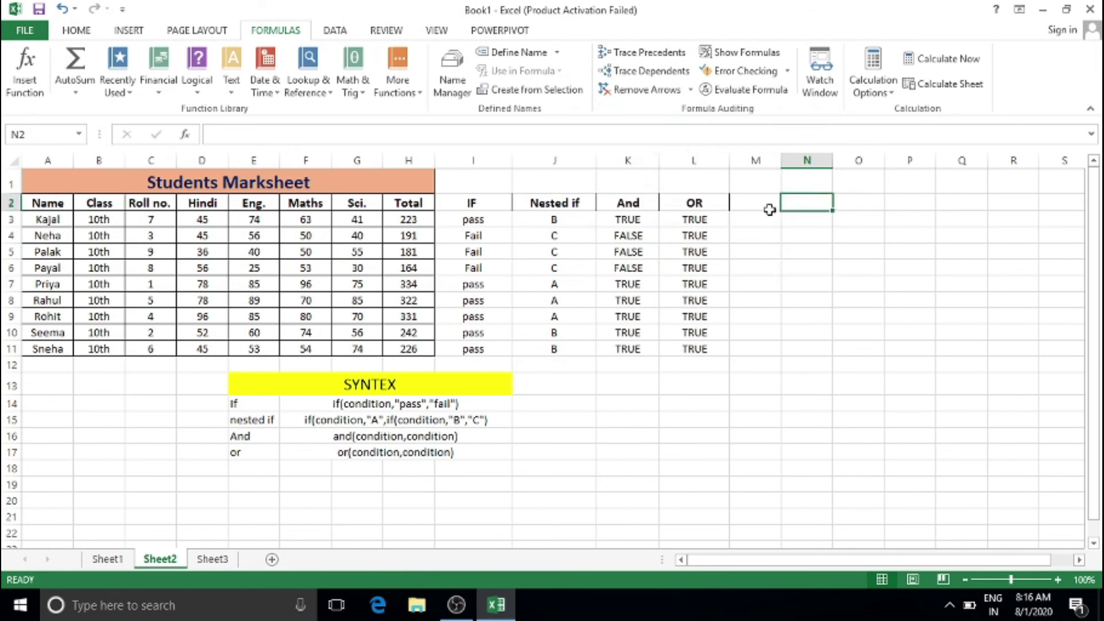
left_click(770, 209)
left_click(794, 465)
left_click(595, 454)
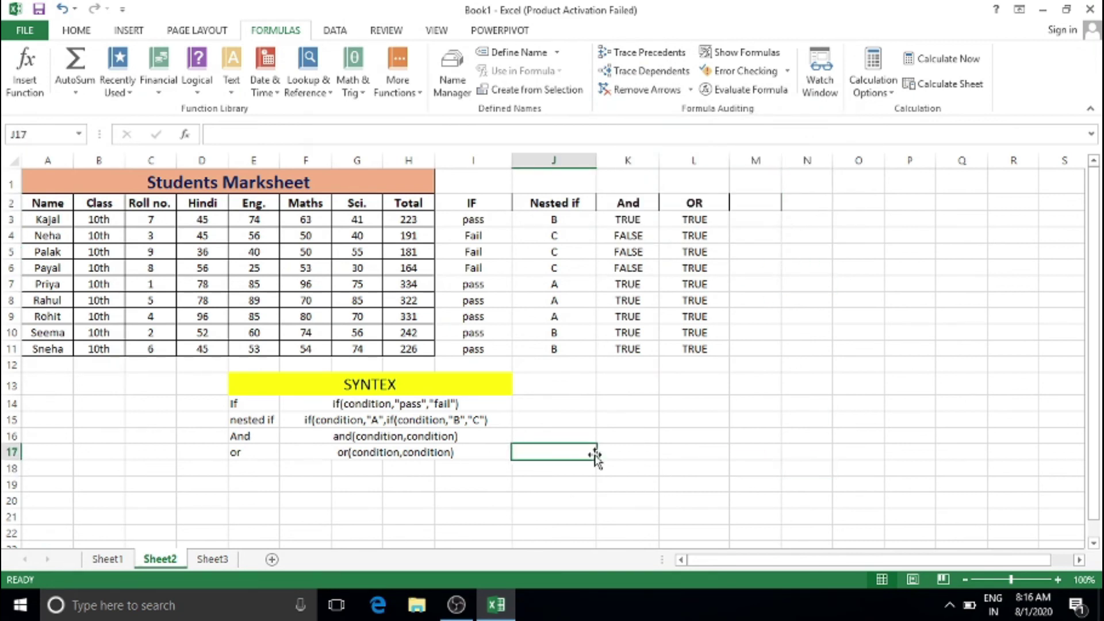